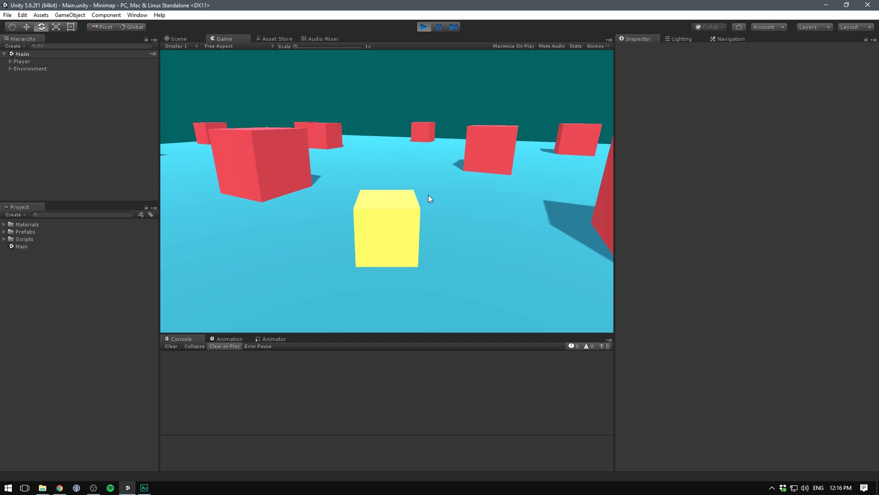
Stop Play mode and select the player's Main Camera to view its settings.
key(ctrl+p)
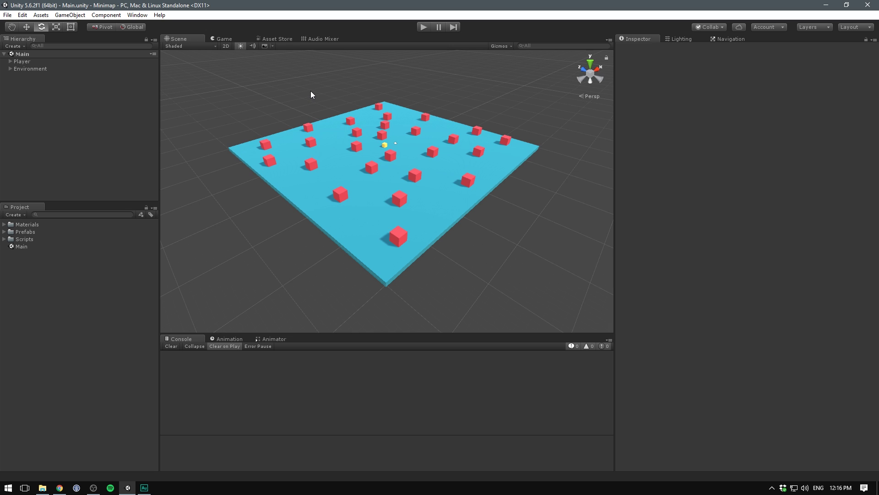
click(395, 143)
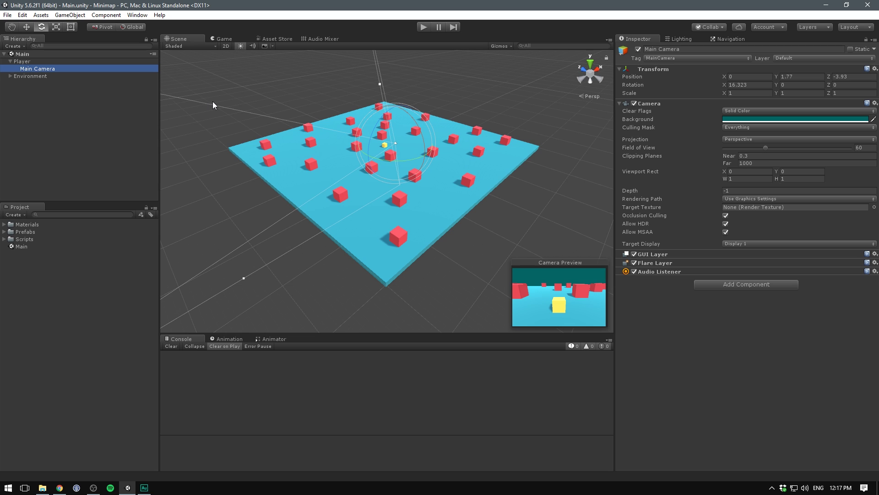
Add a new Camera to the scene and reset its Transform to the origin.
click(41, 134)
right_click(41, 137)
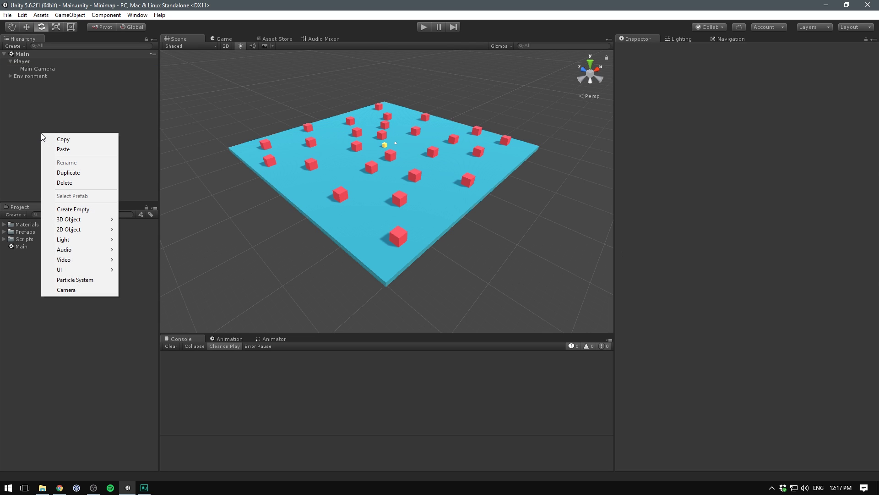
click(47, 290)
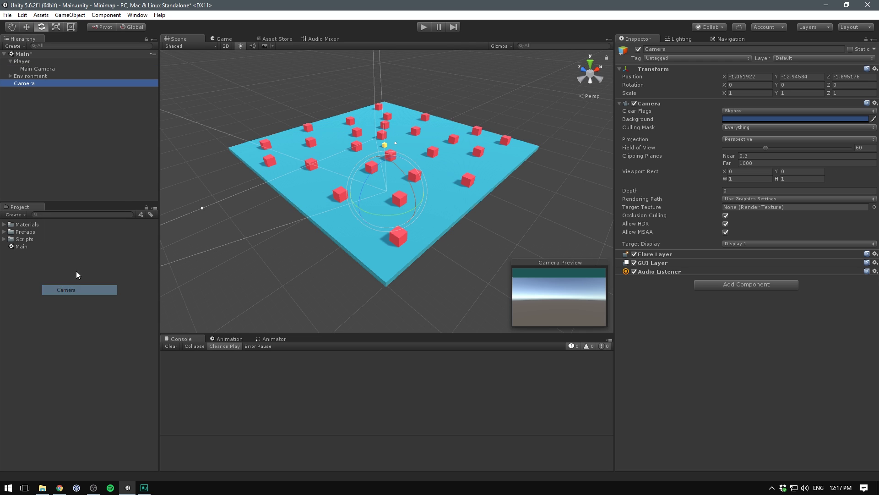
right_click(645, 70)
click(681, 74)
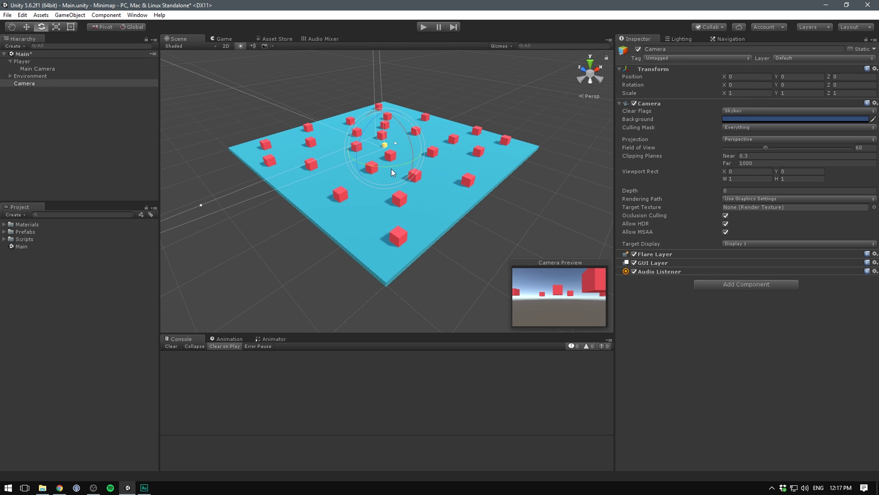
alt+drag(390, 147, 174, 98)
Copy the Player's Transform values and paste them onto the new Camera.
click(30, 61)
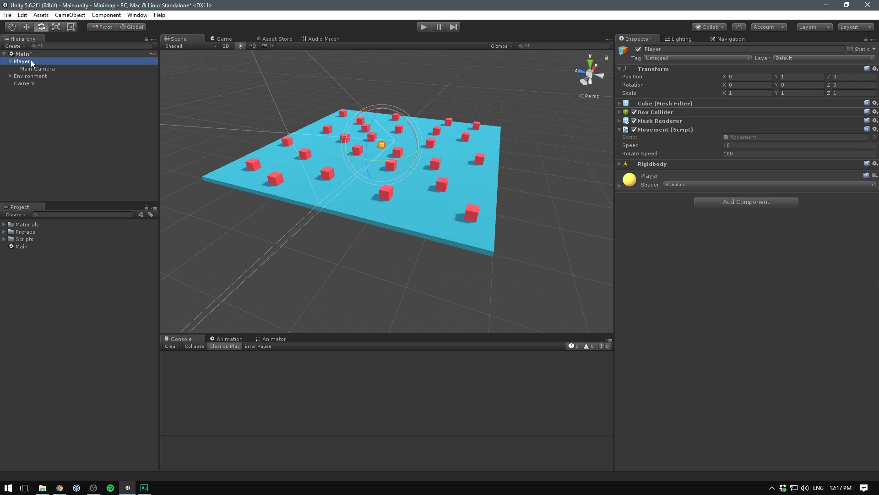
right_click(654, 70)
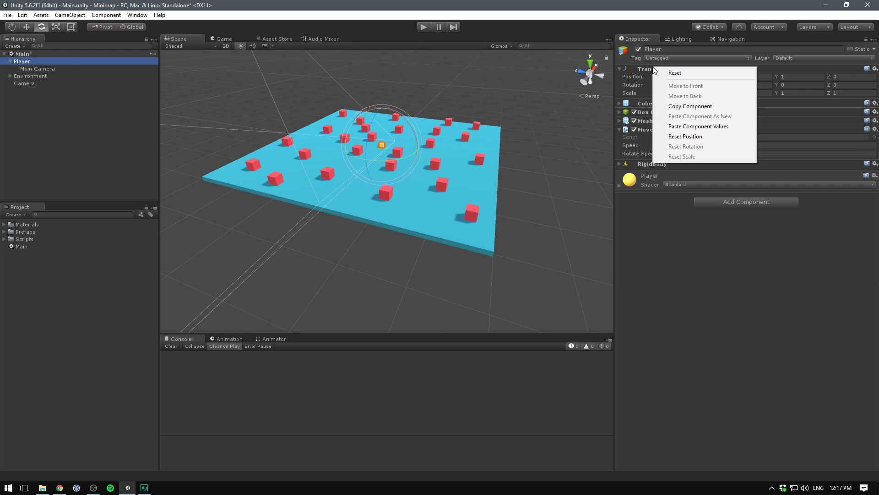
click(690, 106)
click(40, 84)
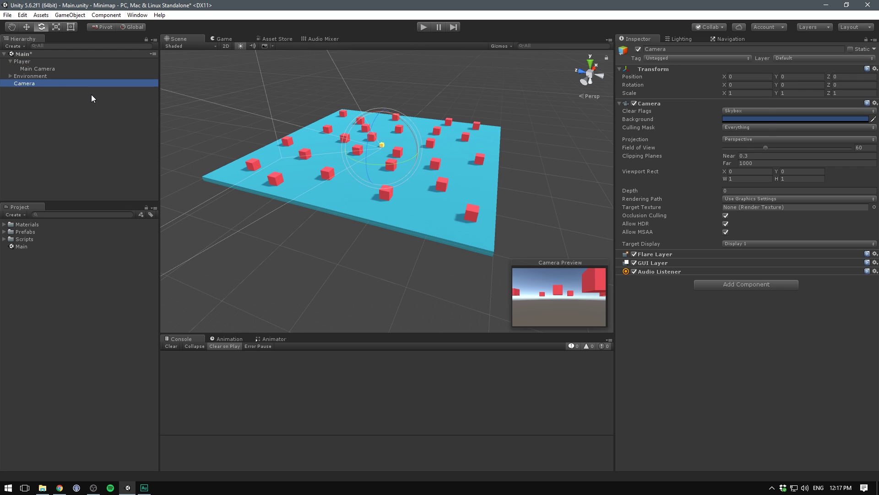
right_click(664, 69)
click(702, 129)
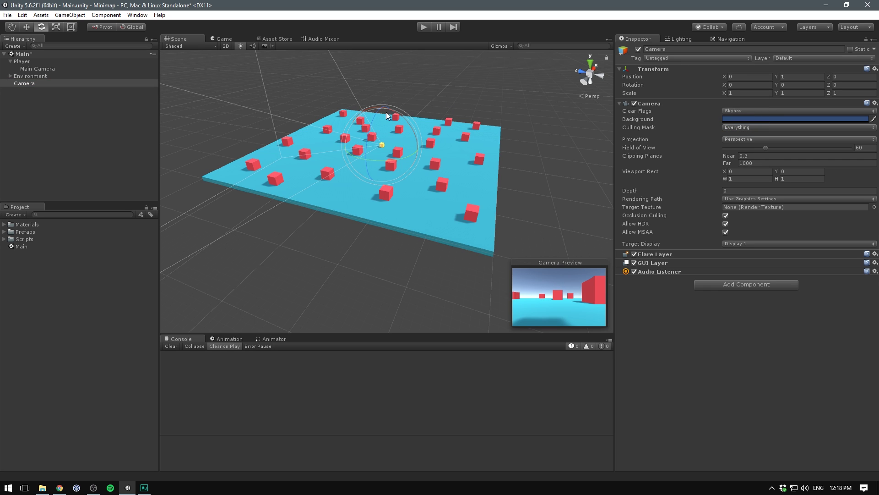
Raise the camera to Position Y 20 and tilt it to Rotation X 90.
drag(777, 77, 853, 66)
text(20)
key(Return)
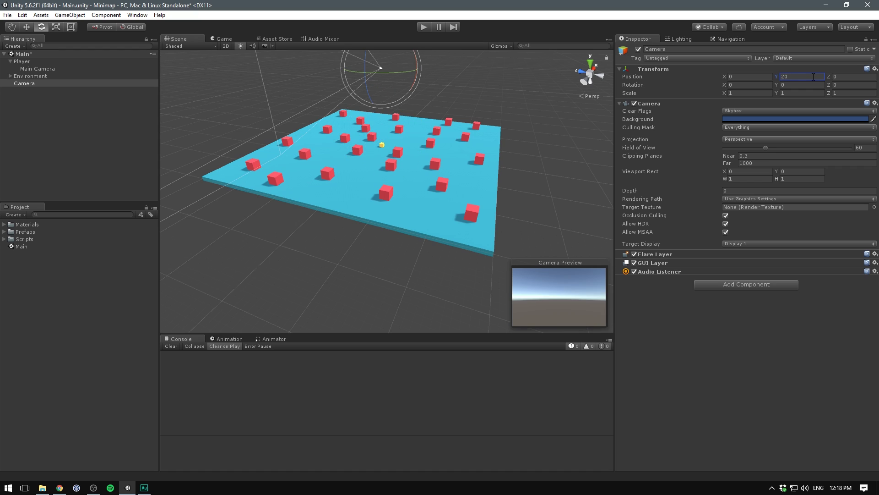
click(755, 86)
text(90)
key(ctrl+2)
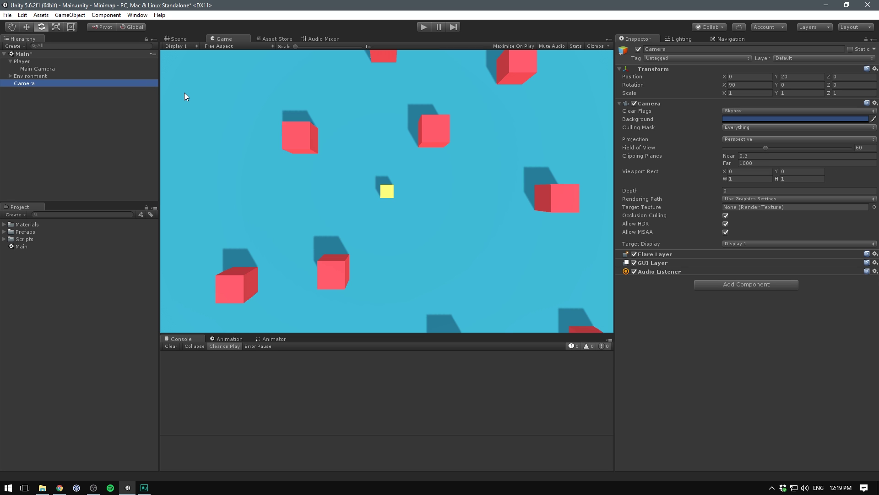
Copy the Main Camera's Camera component values and paste them onto the new Camera.
click(66, 69)
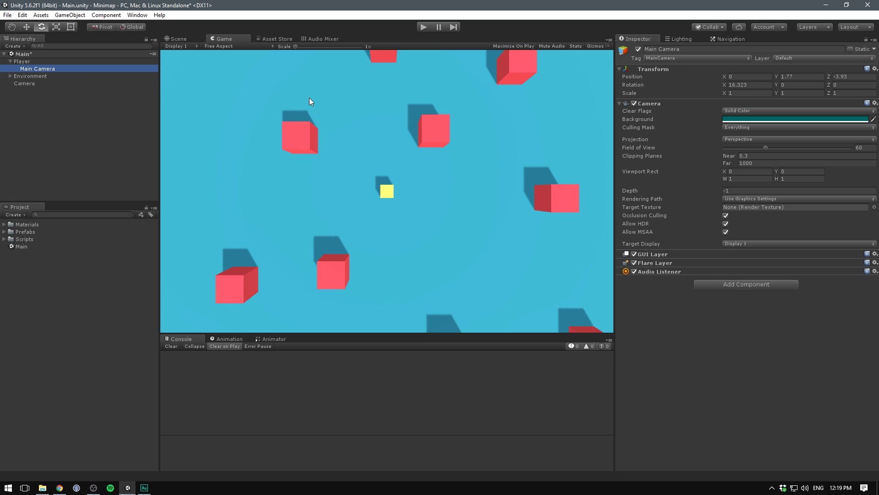
right_click(653, 103)
click(671, 173)
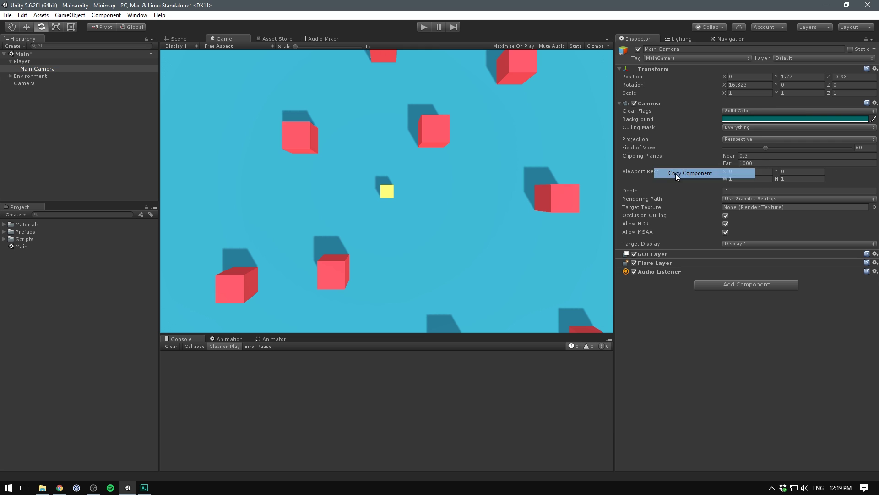
click(37, 84)
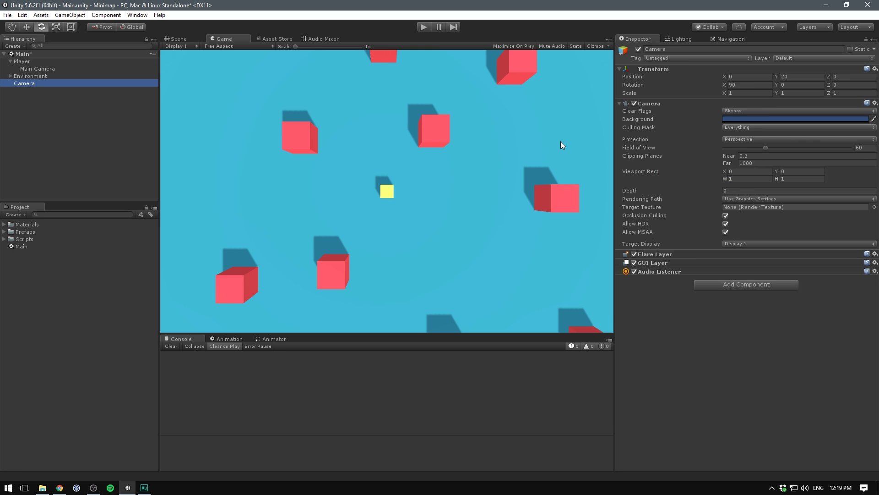
right_click(656, 103)
click(699, 194)
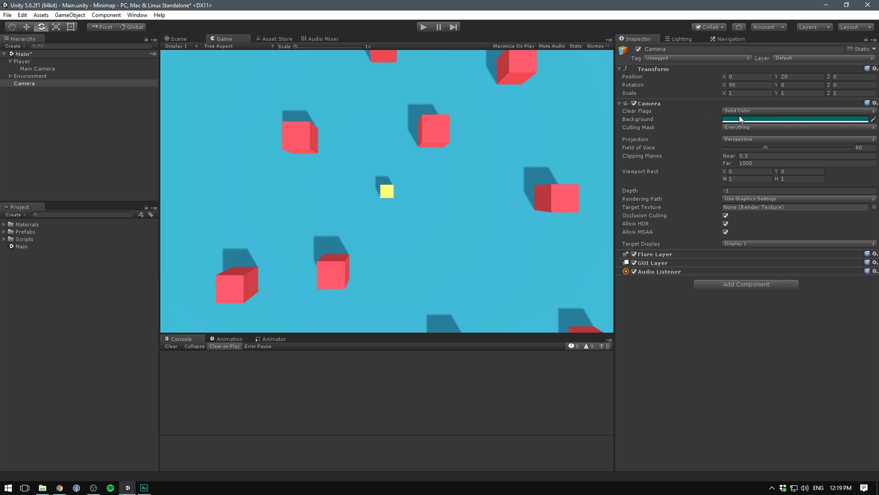
Switch the new camera to Orthographic projection and widen its size.
click(746, 139)
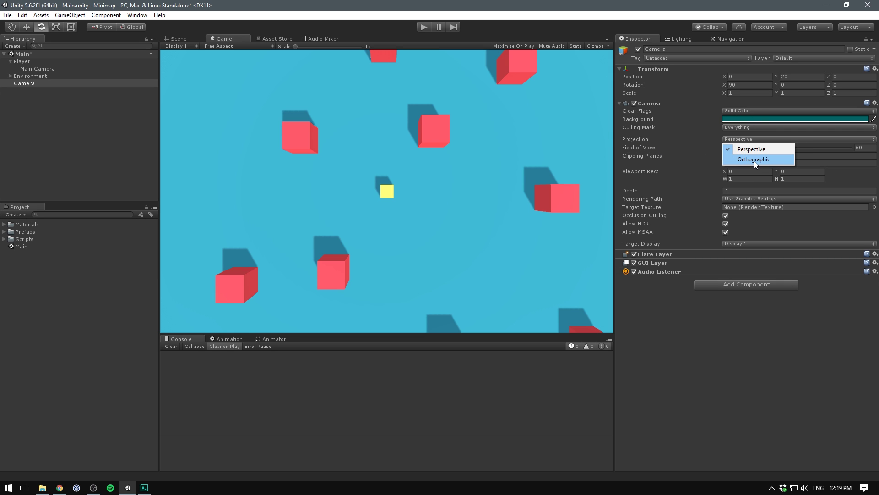
click(754, 160)
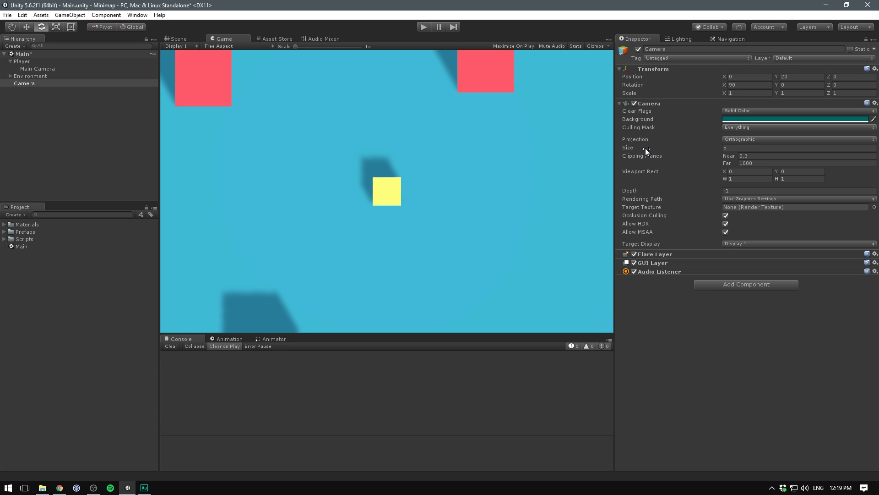
drag(645, 147, 580, 163)
click(735, 147)
Set orthographic size 15 and remove the Audio Listener, GUI Layer and Flare Layer components.
text(15)
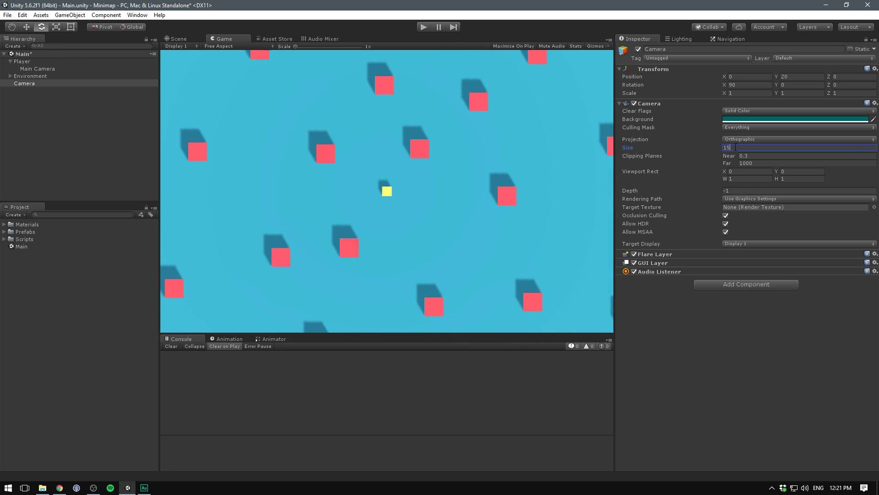
right_click(652, 273)
click(687, 311)
right_click(650, 263)
click(687, 300)
right_click(650, 253)
click(689, 292)
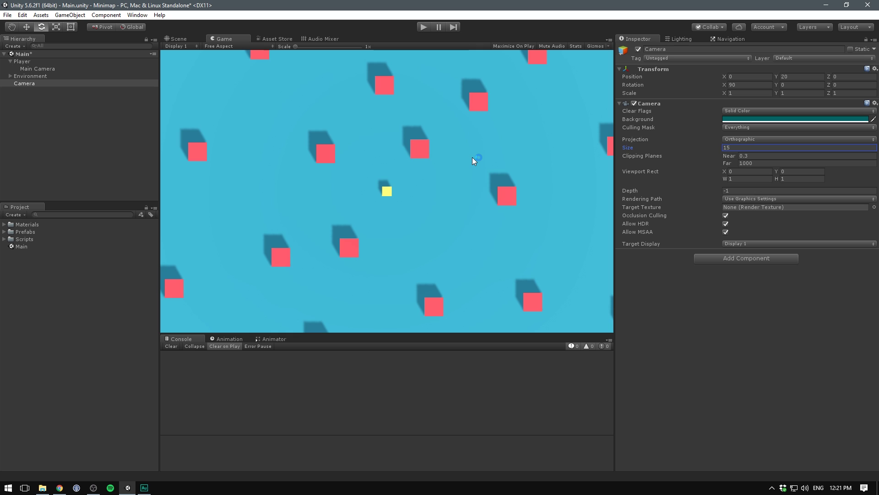
Rename the Camera to MinimapCamera.
click(28, 85)
text(MinimapCamera)
key(Return)
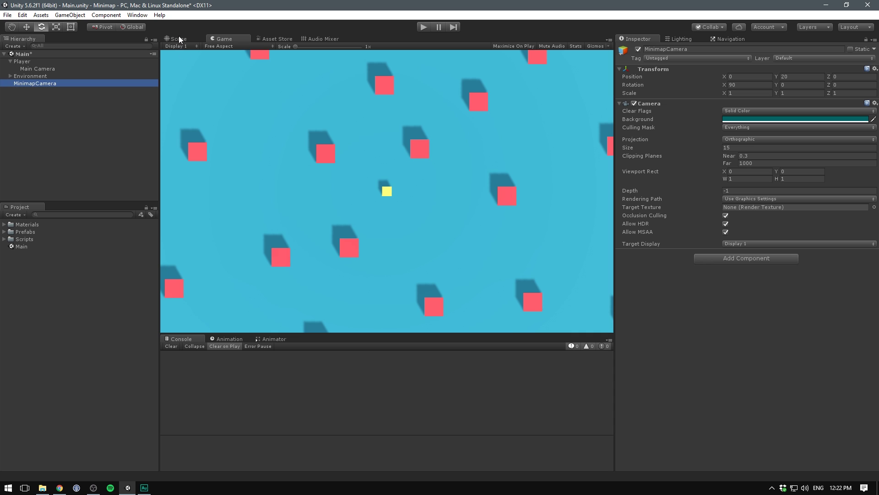
Add a UI Raw Image, creating a Canvas and EventSystem.
click(178, 38)
right_click(48, 123)
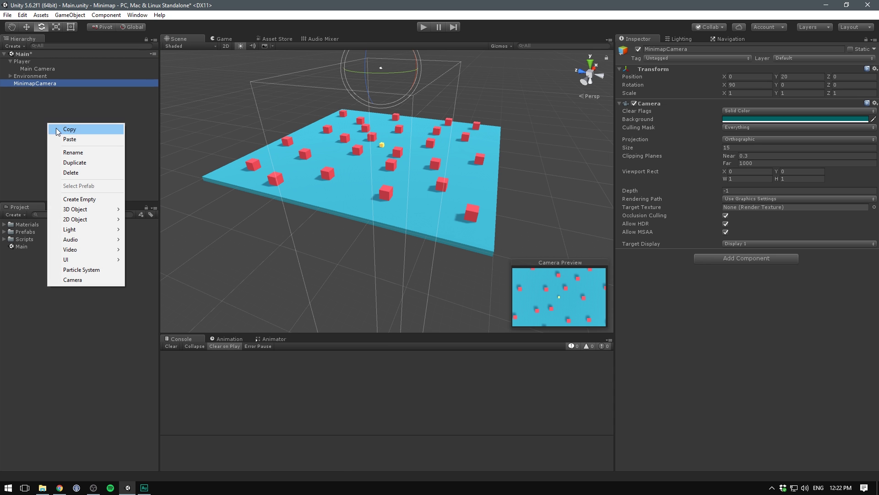
mouse_move(81, 264)
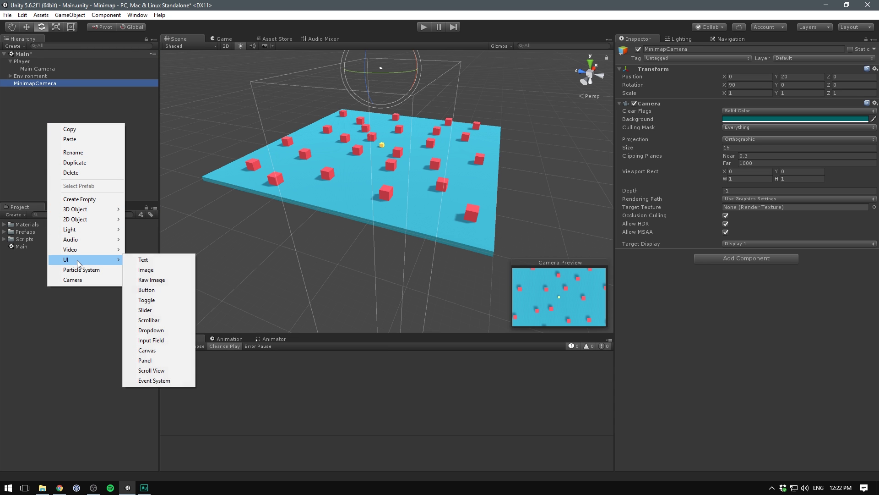
click(152, 280)
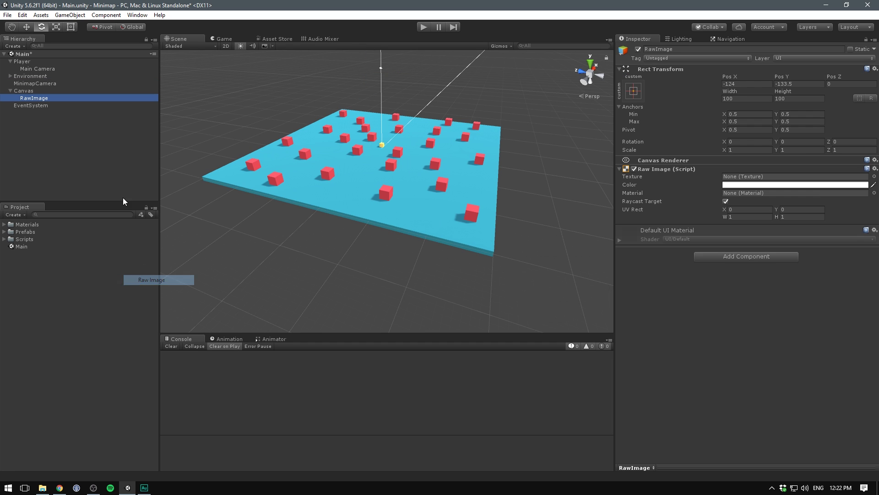
Frame the RawImage in a 2D scene view, check MinimapCamera's settings, and select the RawImage.
click(226, 46)
key(f)
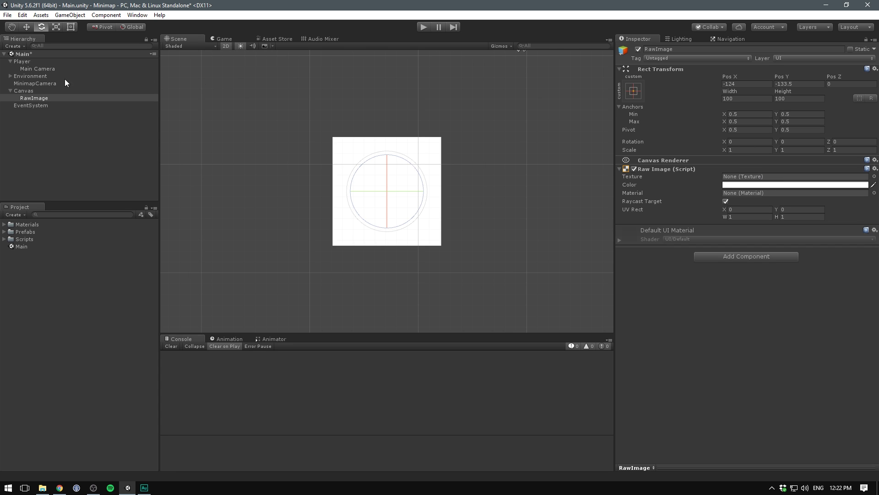
click(35, 84)
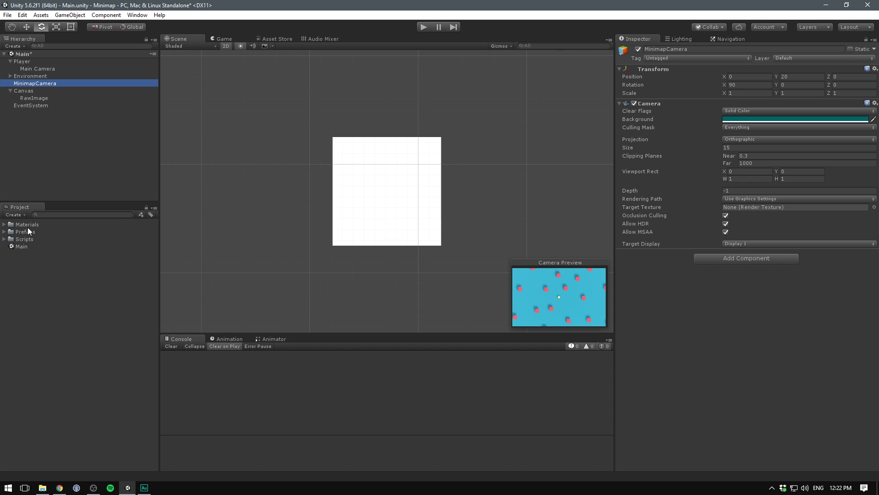
click(32, 98)
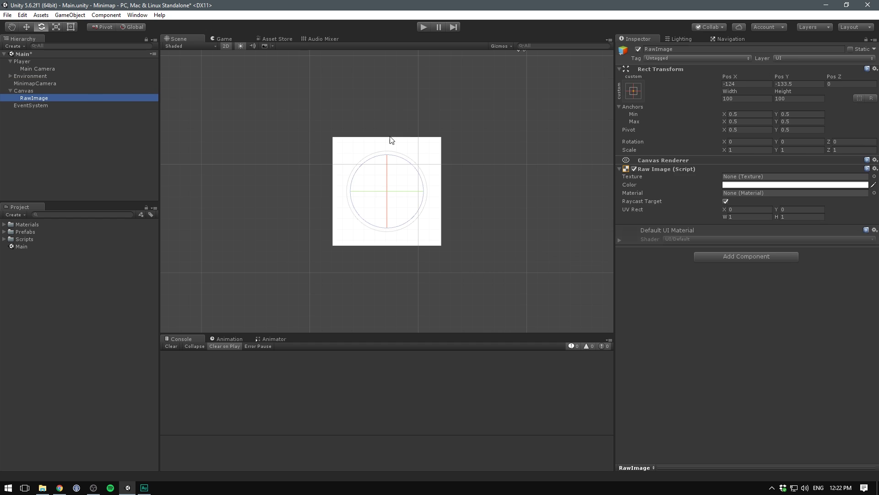
Move the RawImage with the Rect Tool and anchor it to the canvas's top-right corner.
click(72, 27)
scroll(345, 137, down, 10)
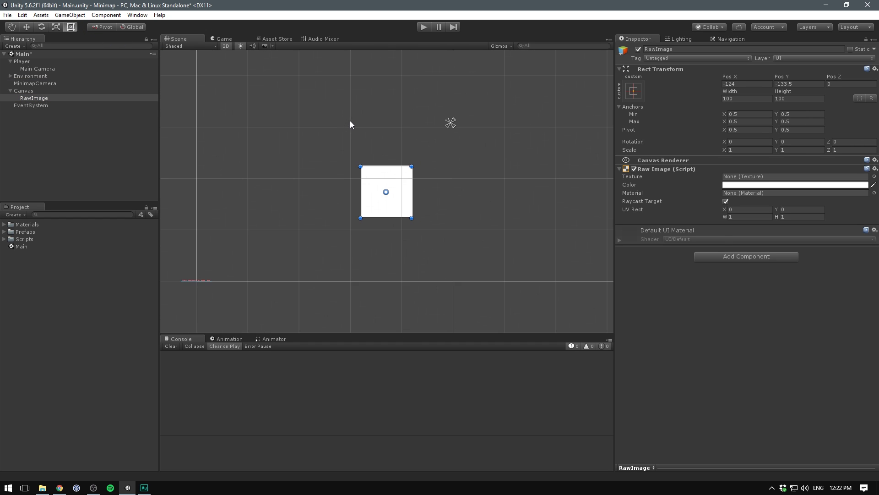
drag(355, 205, 488, 115)
click(634, 91)
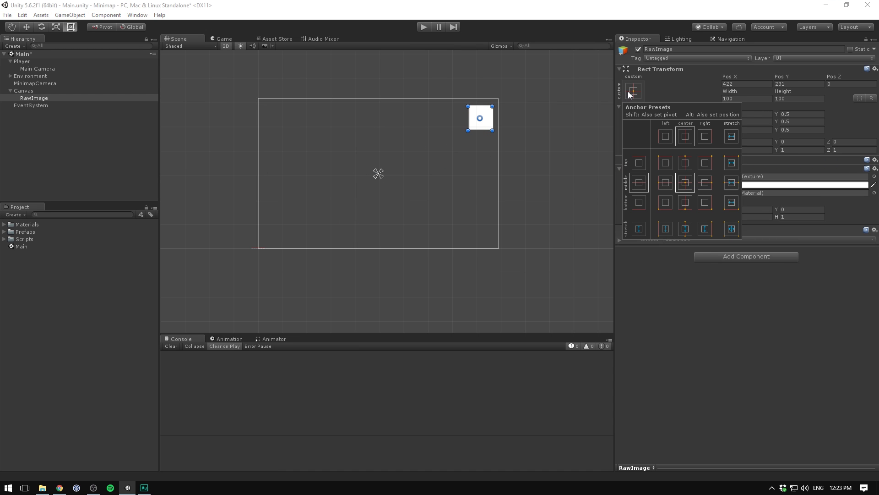
click(704, 164)
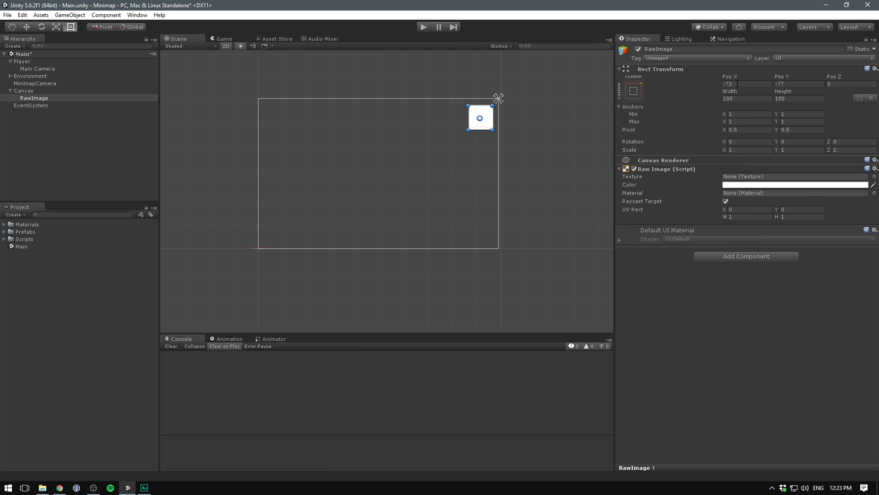
Resize the RawImage to width and height 170.
click(738, 84)
text(-)
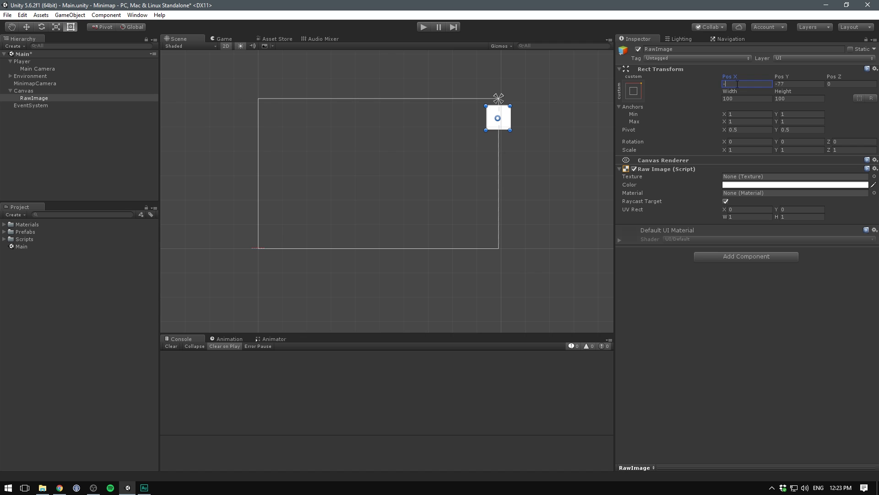
text(75)
key(Tab)
text(-75)
click(747, 98)
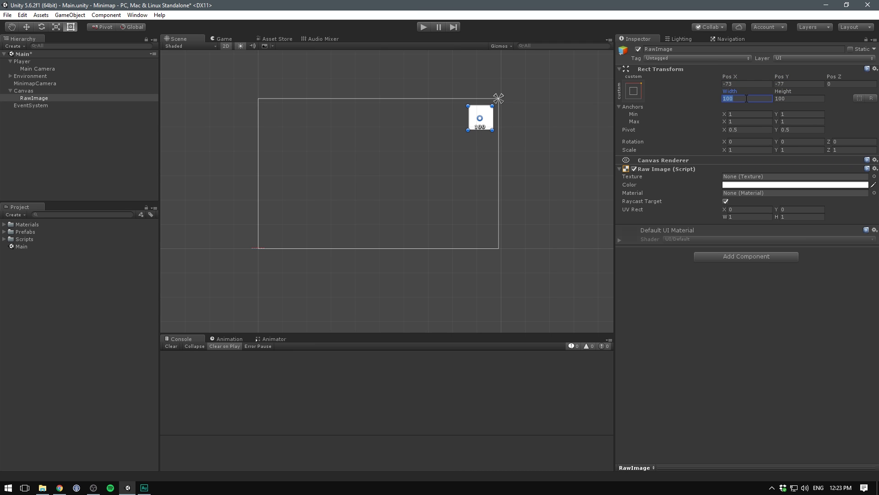
text(170)
key(Tab)
text(170)
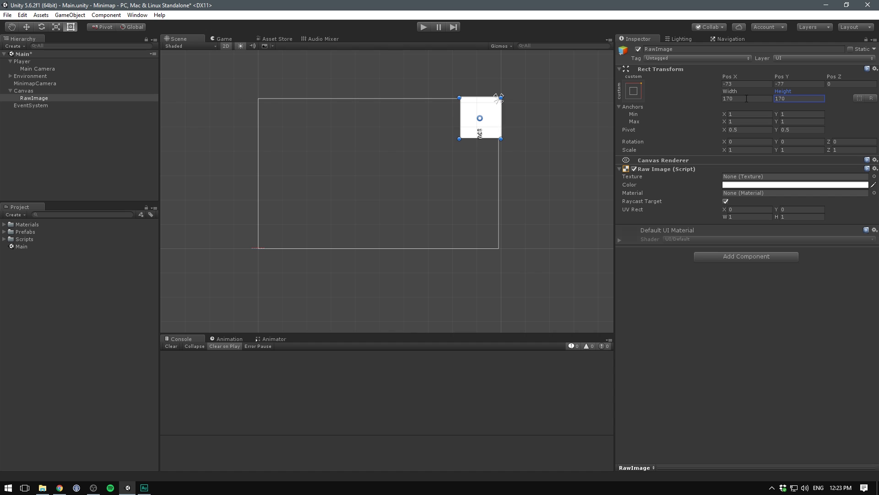
Position the RawImage at Y -110 from the corner and view it in the Game view.
click(743, 84)
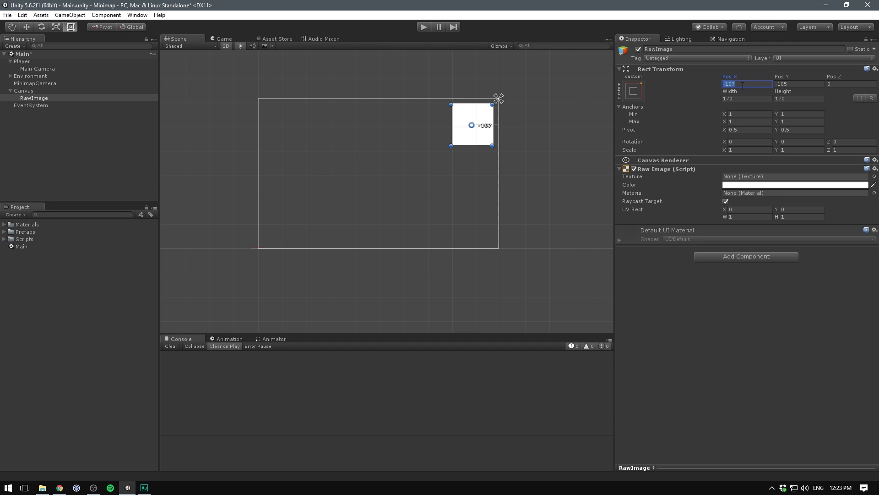
text(-100)
key(Tab)
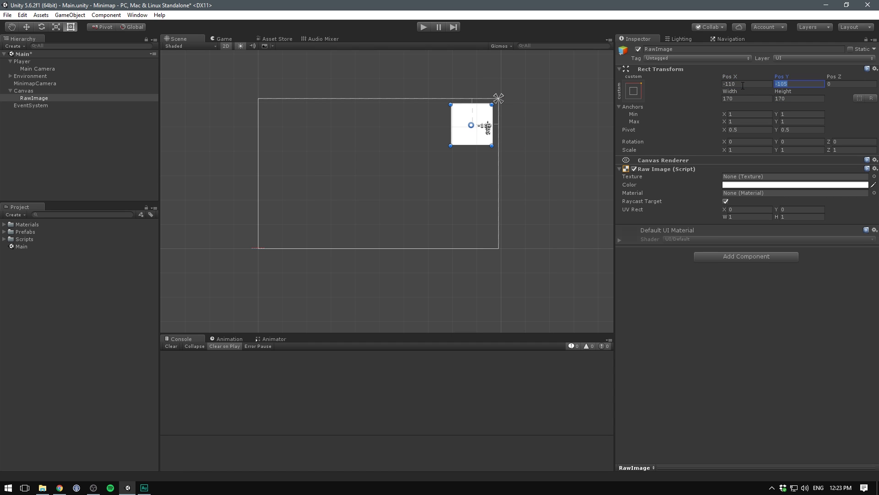
text(-110)
key(Return)
click(221, 39)
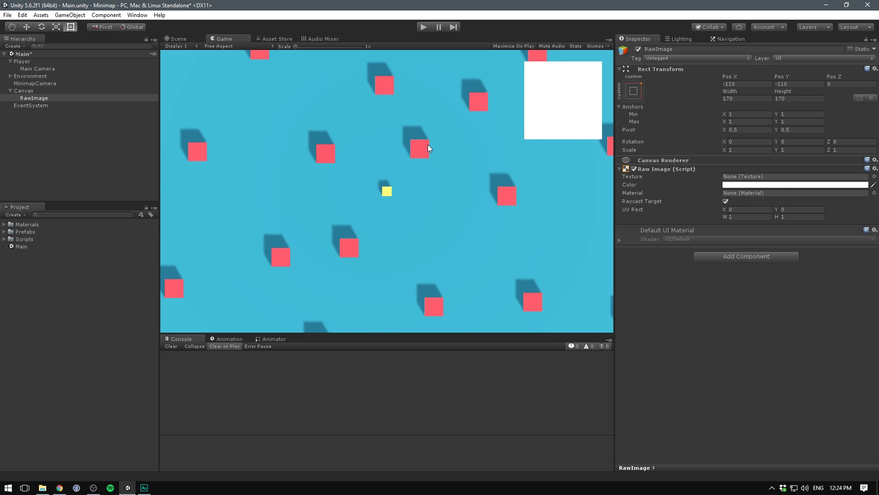
Create a Render Texture asset named MinimapRenderTexture in the Project panel.
right_click(50, 316)
mouse_move(98, 147)
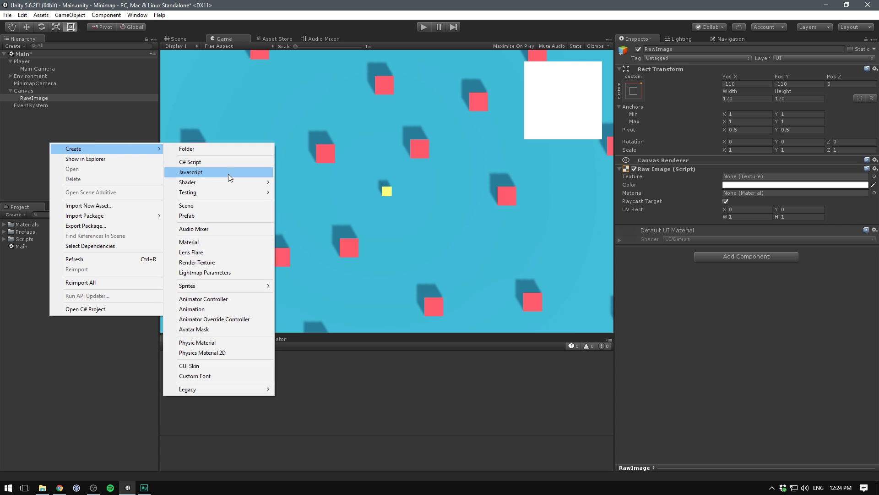
click(225, 264)
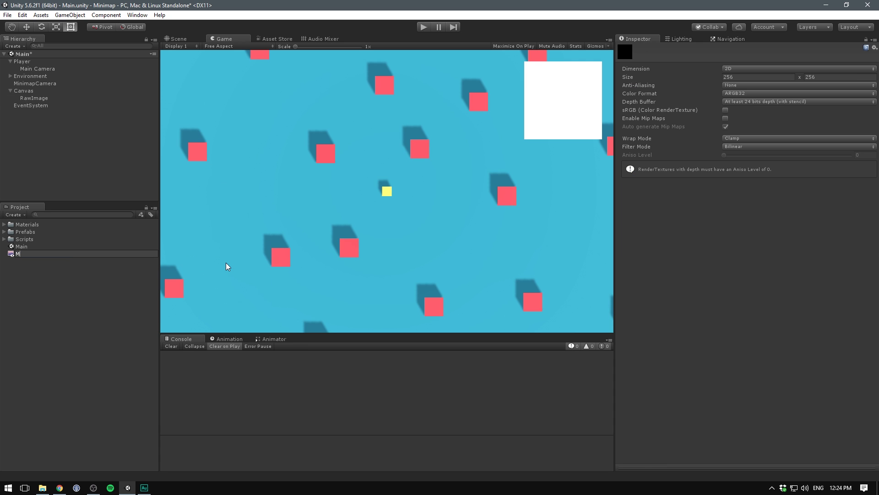
text(MinimapRenderTexture)
key(Return)
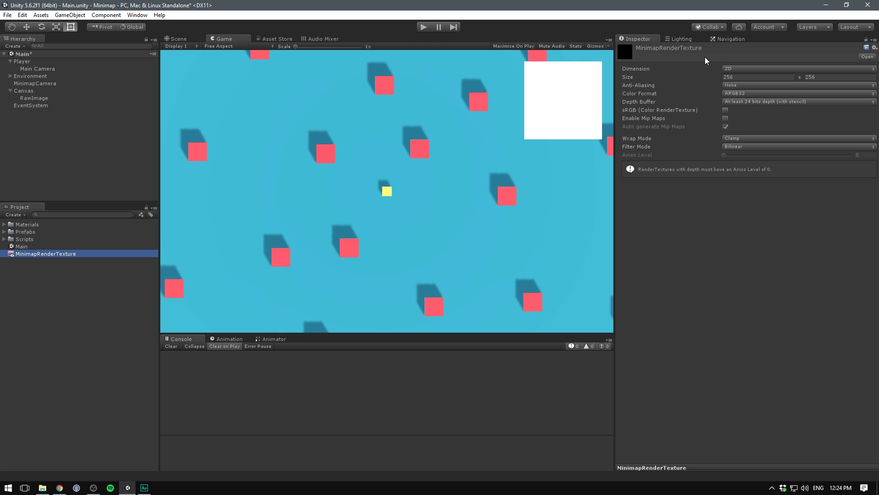
click(688, 133)
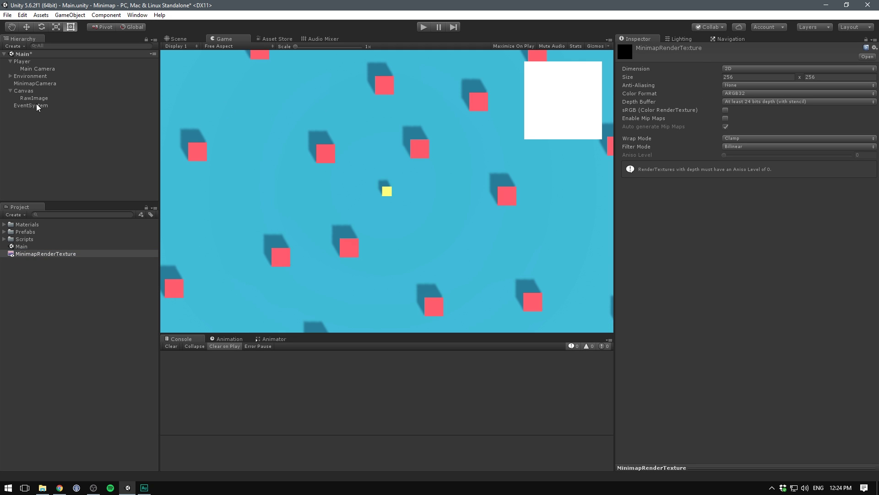
Set MinimapRenderTexture to 170 × 170 with No depth buffer.
click(744, 77)
text(170)
key(Tab)
text(170)
click(733, 102)
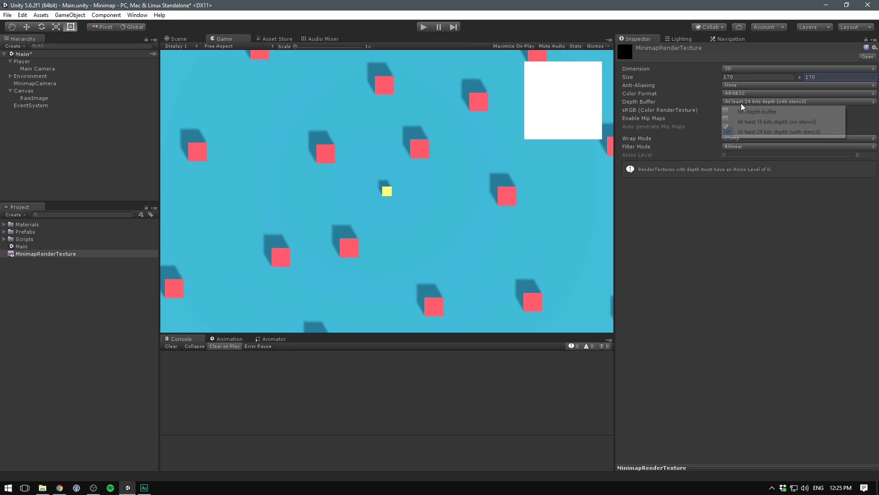
click(770, 112)
click(28, 84)
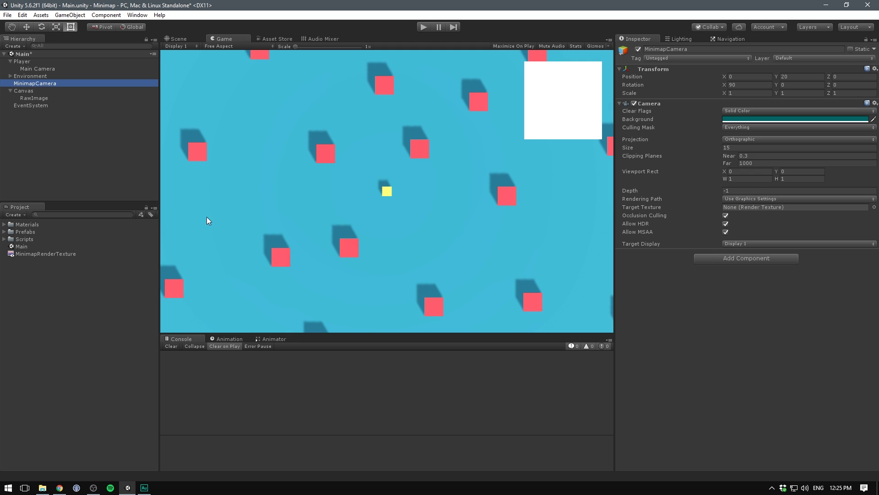
Assign MinimapRenderTexture as MinimapCamera's Target Texture, then review the texture asset.
drag(46, 255, 757, 211)
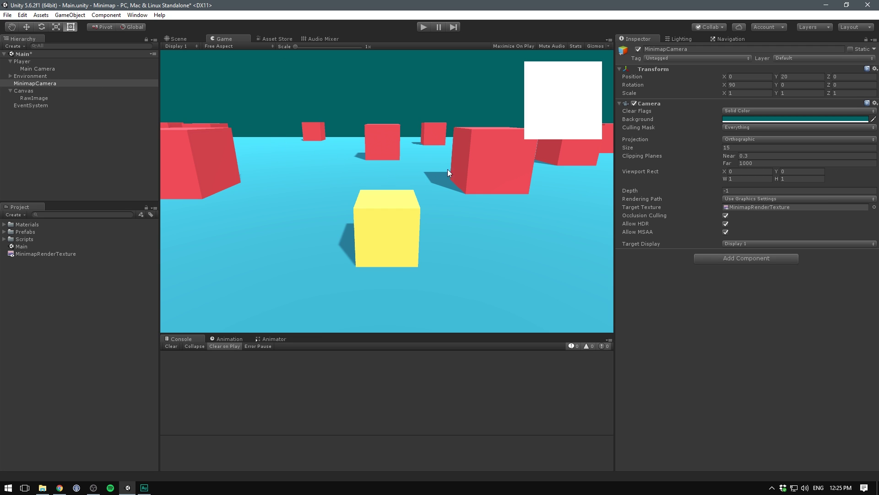
click(36, 254)
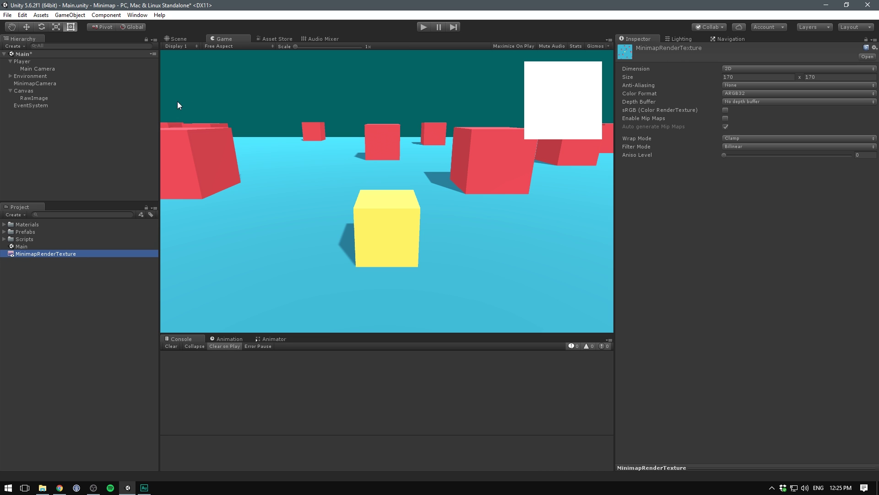
Show MinimapRenderTexture in the RawImage and rename the RawImage to Minimap.
click(24, 98)
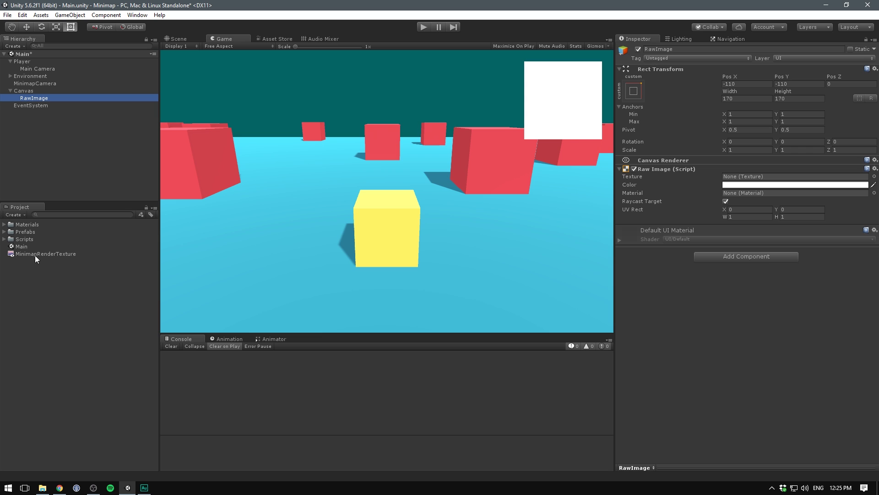
drag(34, 255, 751, 180)
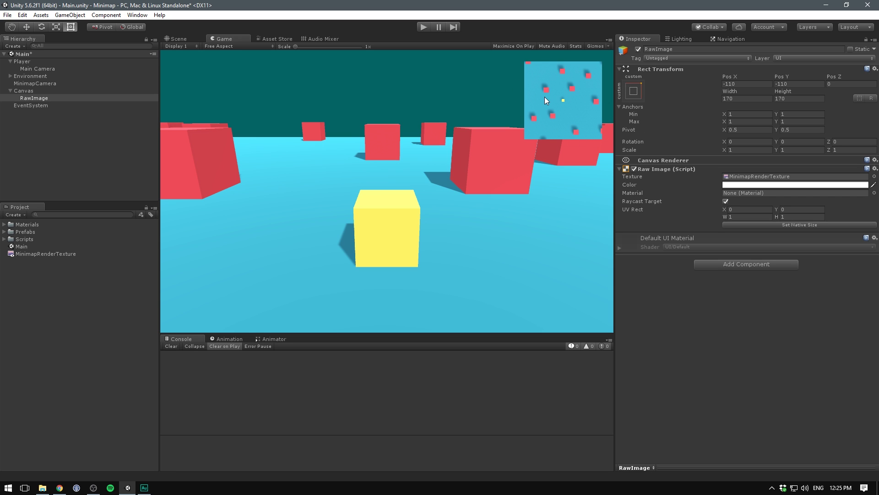
text(Minimap)
key(Return)
click(437, 76)
Play-test, driving the player with W, A and D to watch the minimap, then stop.
key(ctrl+p)
key(w)
key(a)
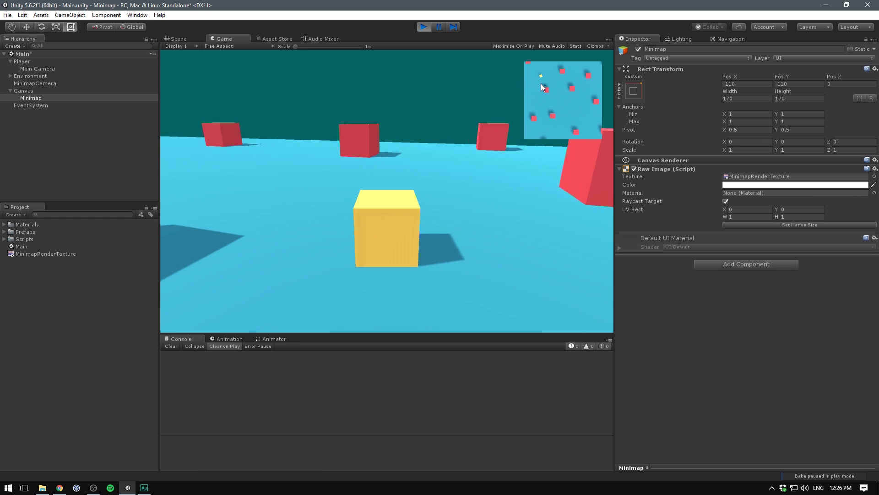
key(d)
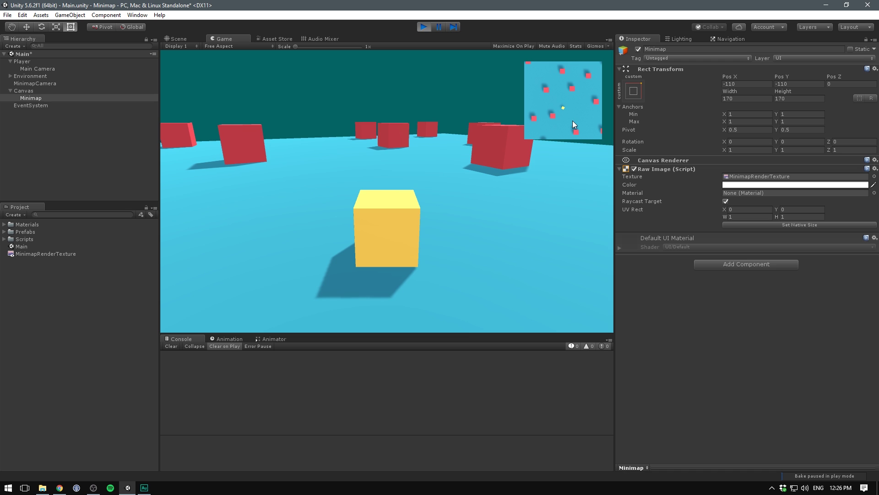
key(w)
key(ctrl+p)
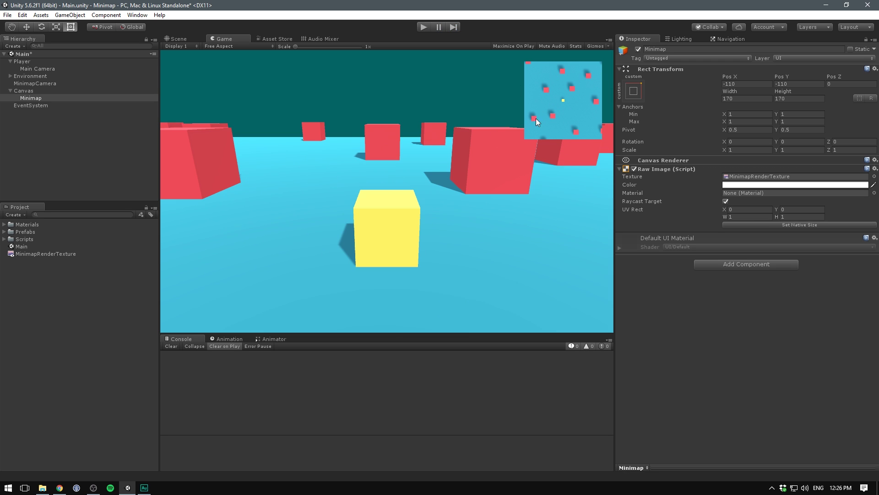
Add a new UI Image sized 178 × 178 near the Minimap.
key(ctrl+1)
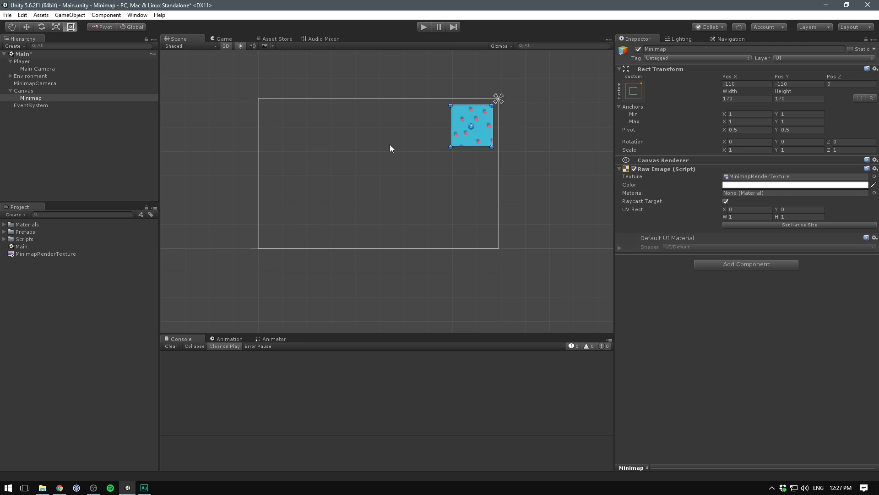
scroll(390, 147, up, 2)
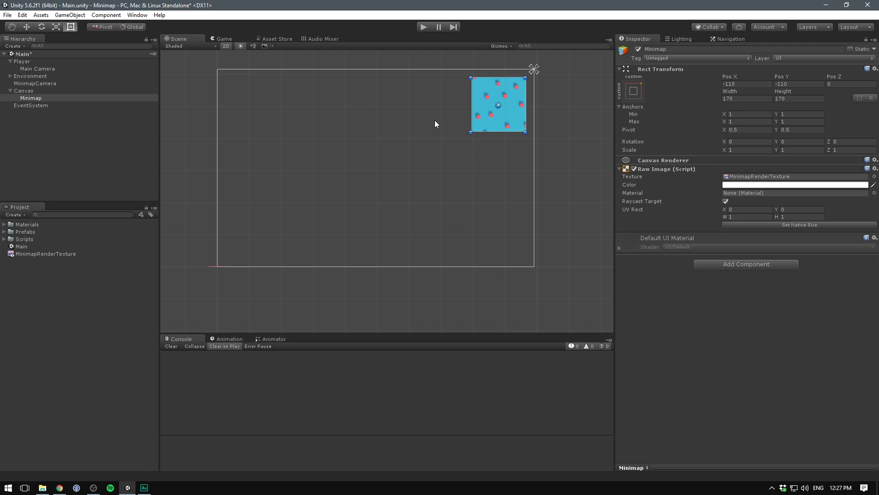
key(f)
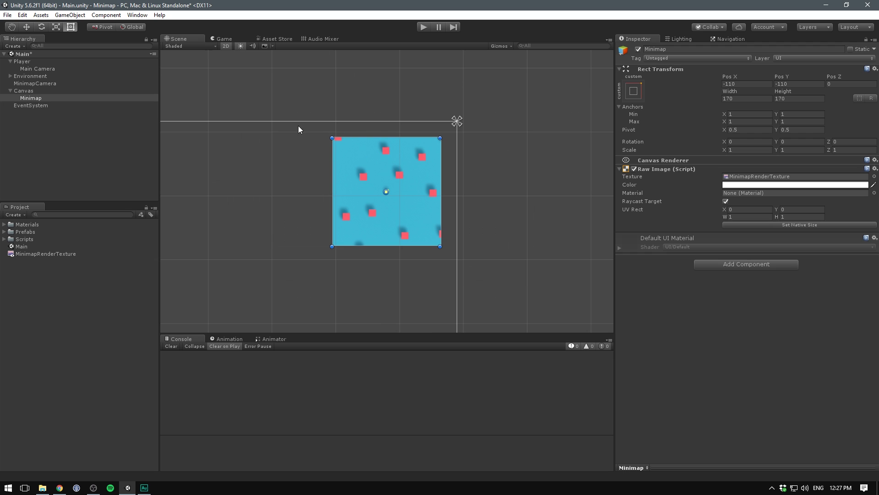
right_click(52, 97)
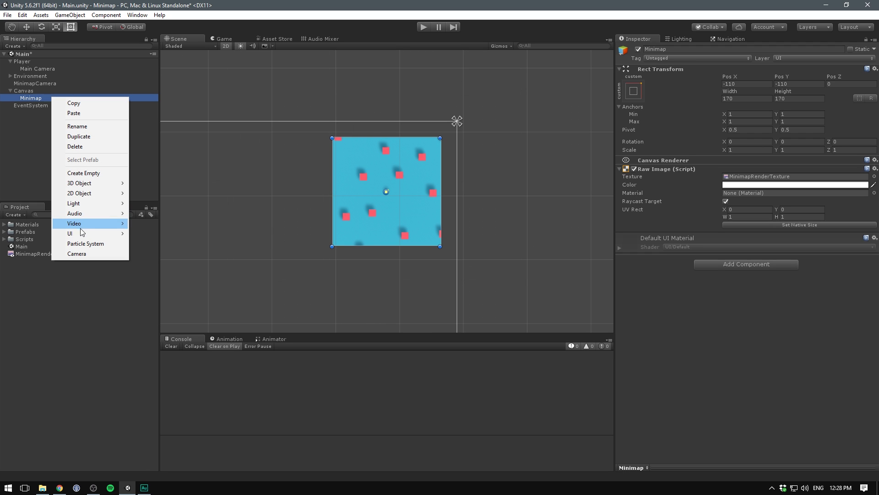
mouse_move(98, 234)
click(147, 244)
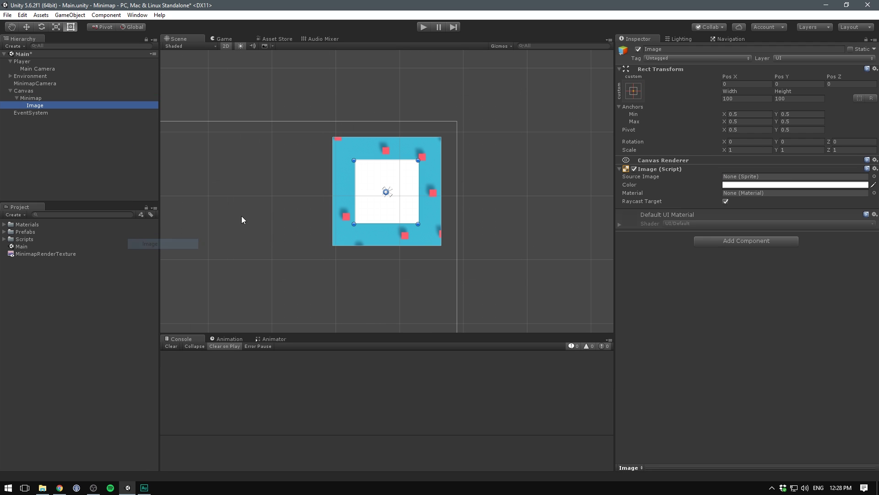
click(739, 98)
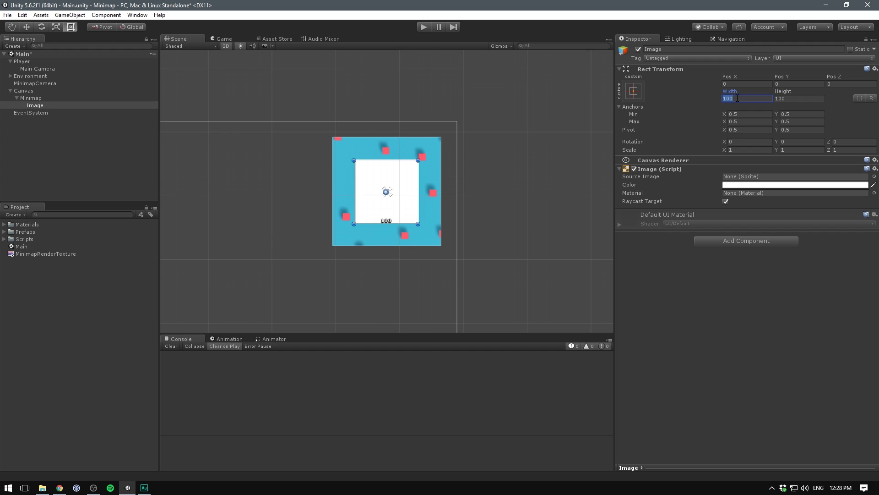
text(178)
key(Tab)
text(178)
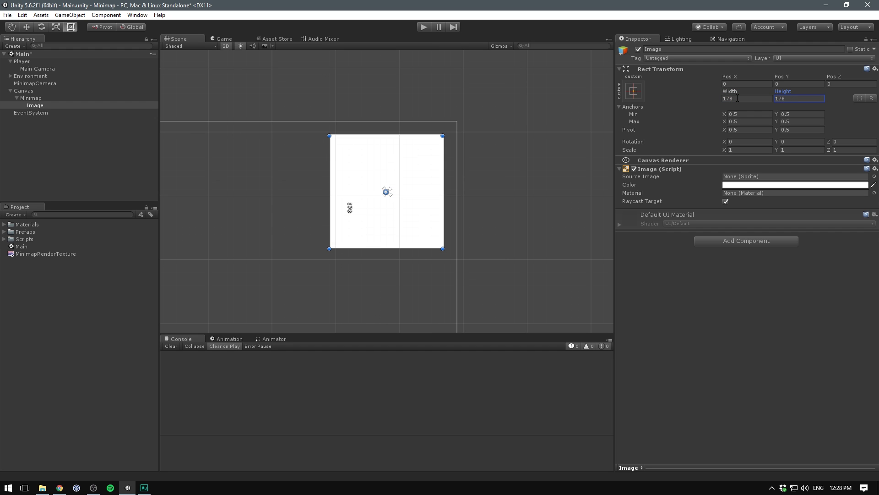
Move the image under Canvas, rename it MinimapBorder, and make Minimap its child.
drag(39, 105, 32, 95)
key(F2)
text(Mini)
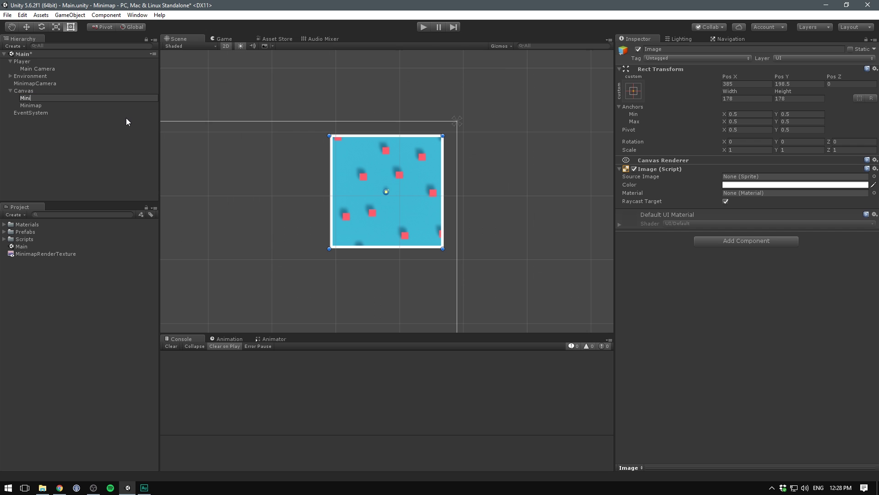
text(mapBorder)
key(Return)
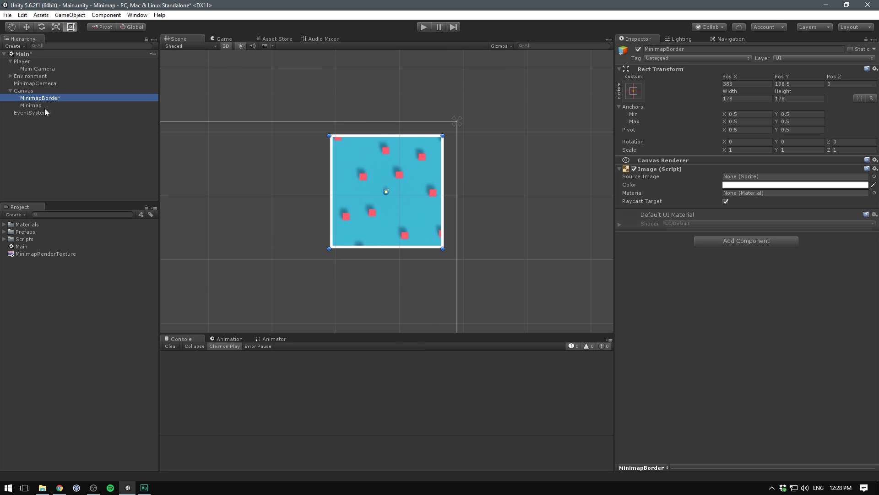
click(59, 105)
drag(60, 106, 55, 98)
click(55, 97)
Anchor MinimapBorder top-right and Minimap to its centre, then run the game.
click(640, 95)
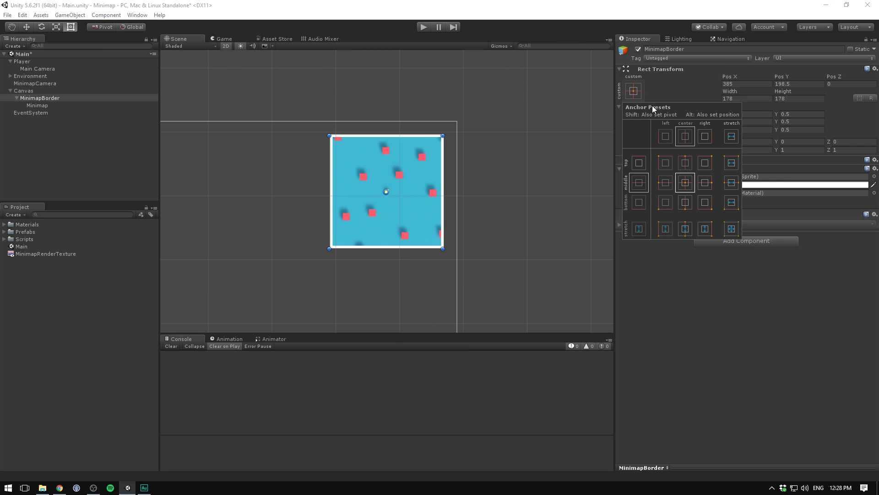
click(707, 164)
click(32, 105)
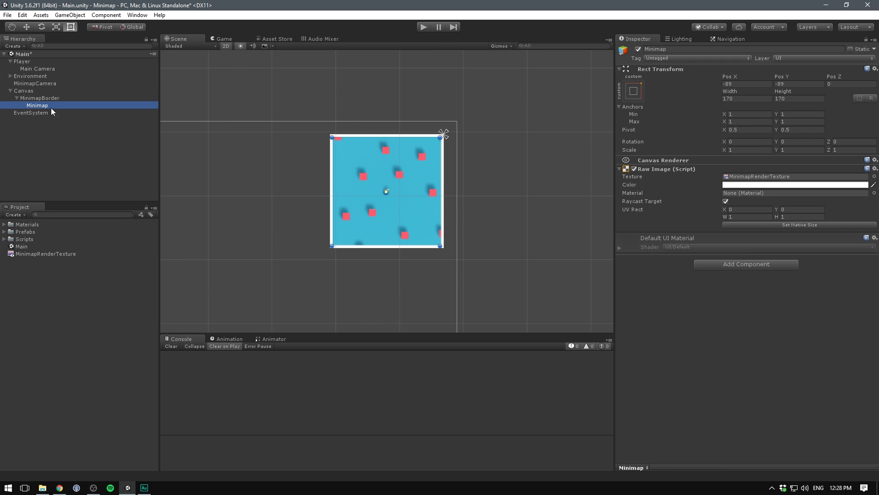
click(636, 91)
click(685, 182)
click(423, 27)
Stop the game, test MinimapCamera parented under Player in Play mode, then return it to the root.
key(w)
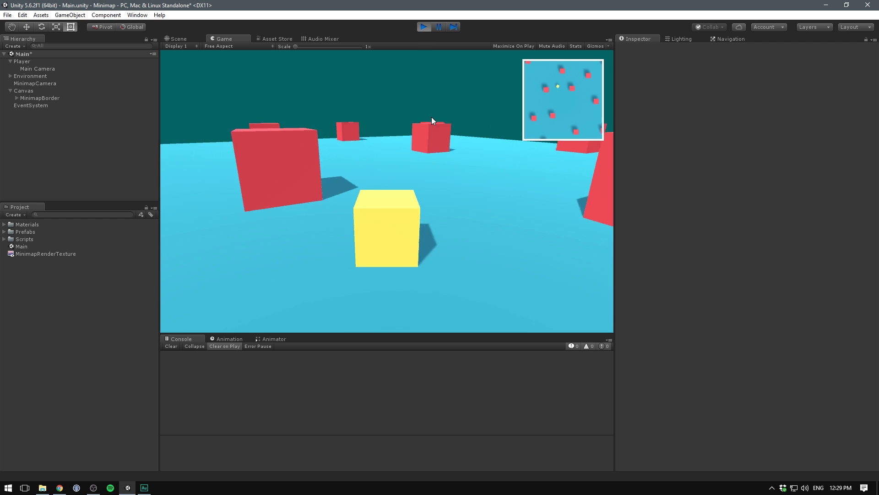
click(40, 83)
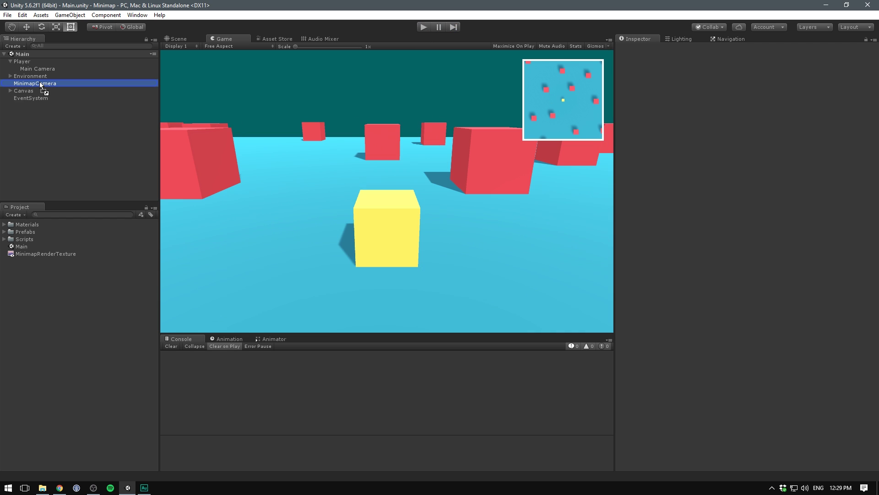
key(ctrl+p)
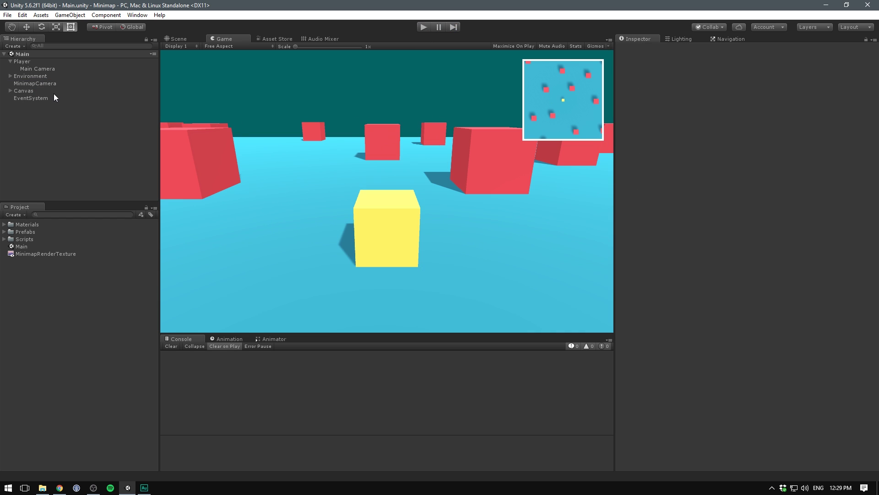
drag(45, 83, 35, 65)
key(ctrl+p)
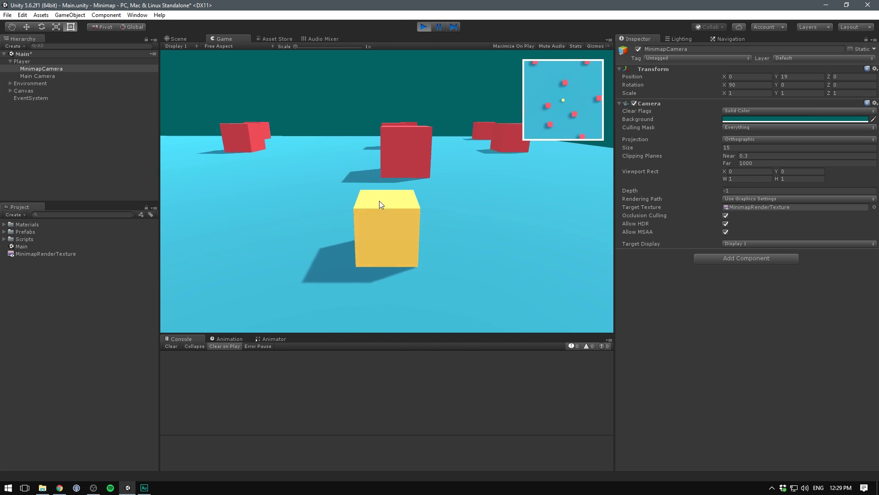
click(423, 27)
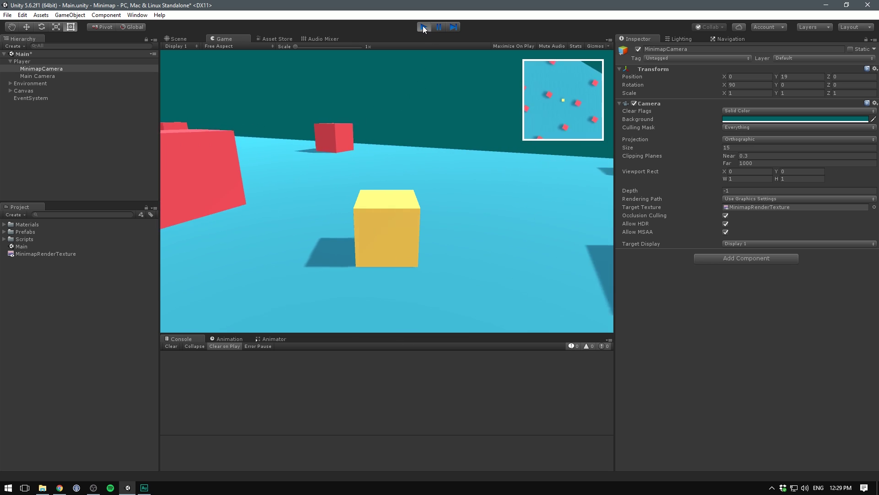
drag(41, 69, 51, 88)
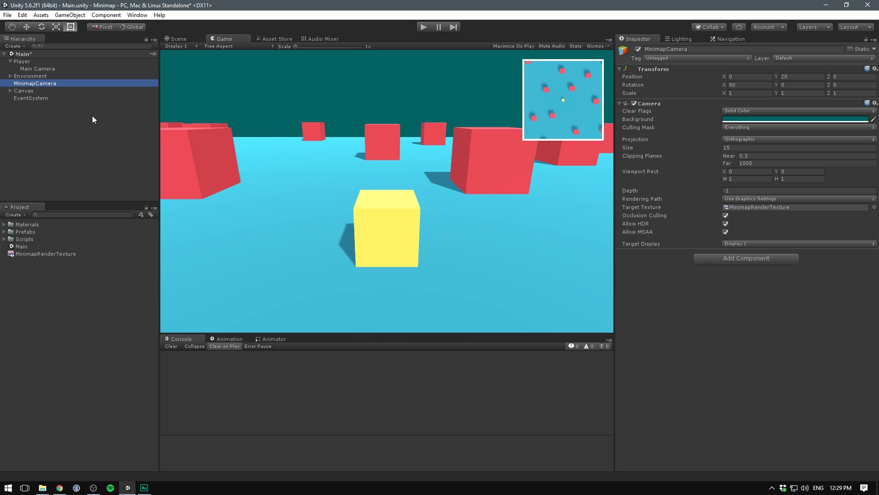
Add a new Minimap script component to MinimapCamera and open it in Visual Studio.
click(686, 263)
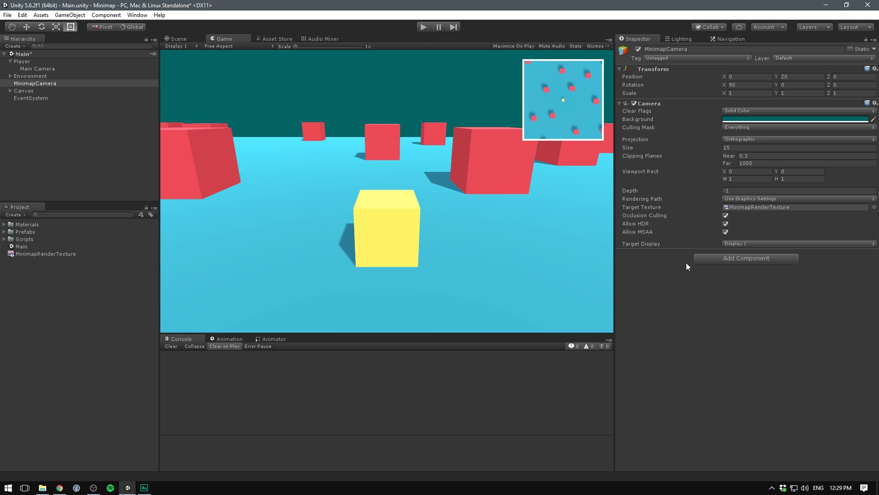
click(734, 260)
text(Minimap)
key(Return)
click(738, 402)
double_click(737, 260)
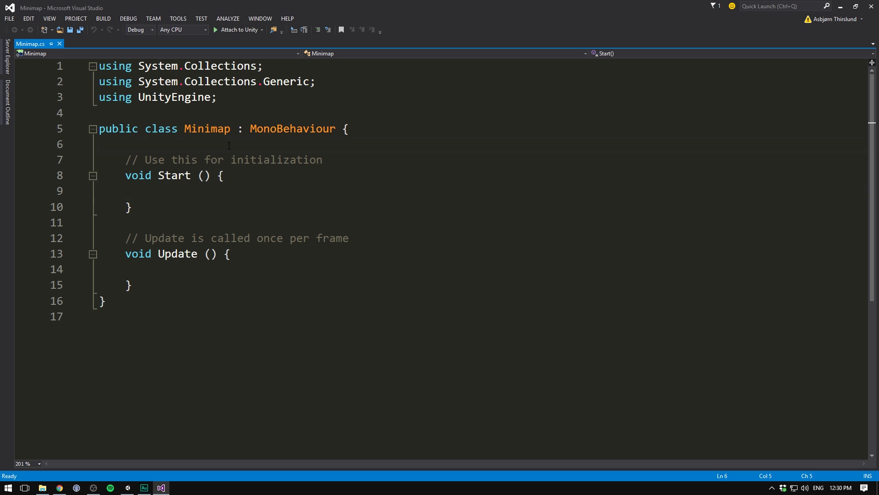
Declare a public Transform player field and delete the default Start and Update methods.
key(Return)
key(Return)
key(Up)
text(public Transform p)
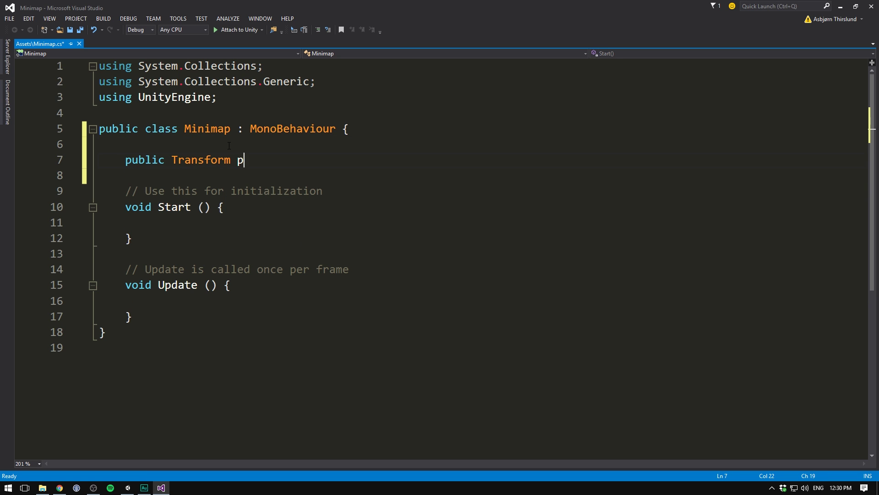
text(layer;)
drag(132, 316, 125, 191)
key(Delete)
Write LateUpdate to copy player.position into newPosition, keep the camera's y, and assign it to transform.position.
text(void LateUpda)
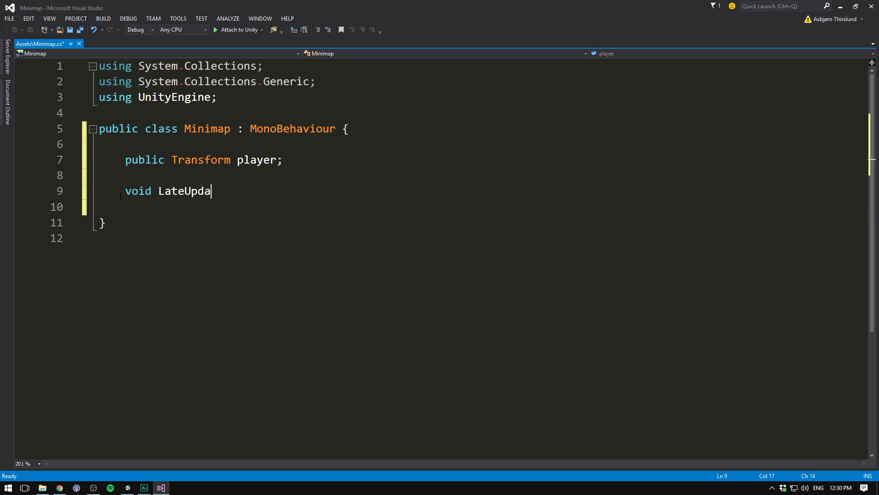
text(te () {)
key(Return)
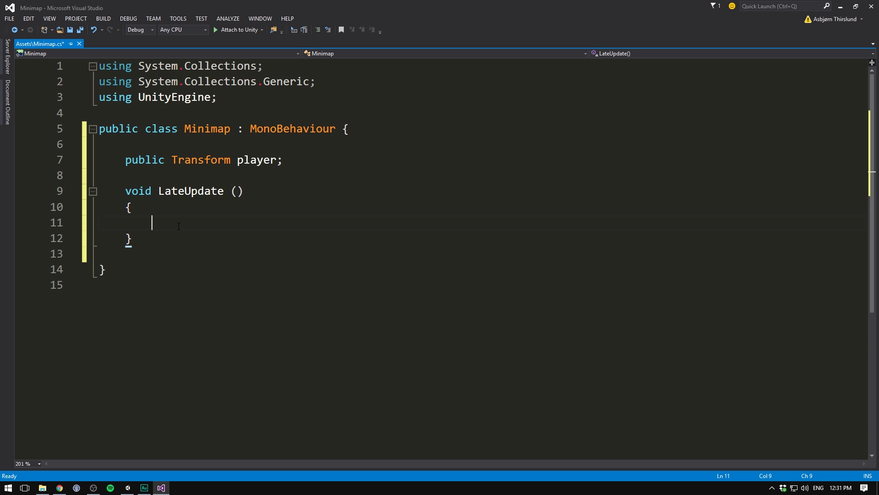
text(Vector3)
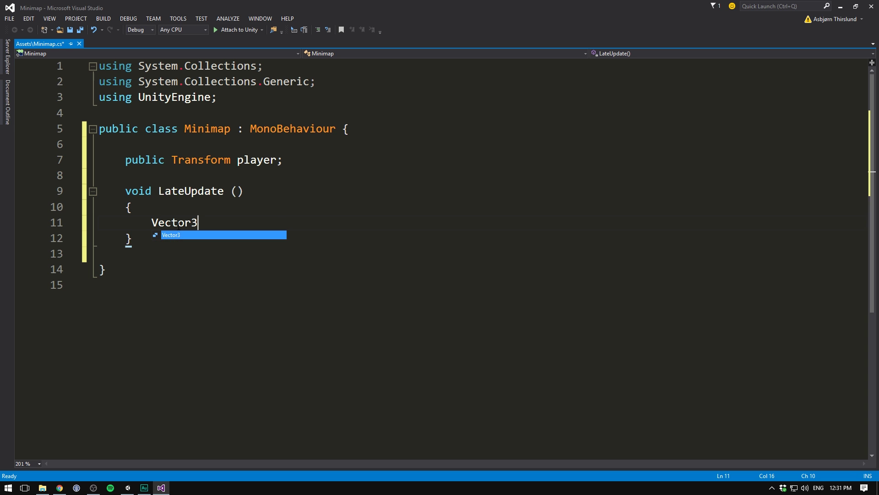
key(Escape)
text(newPosit)
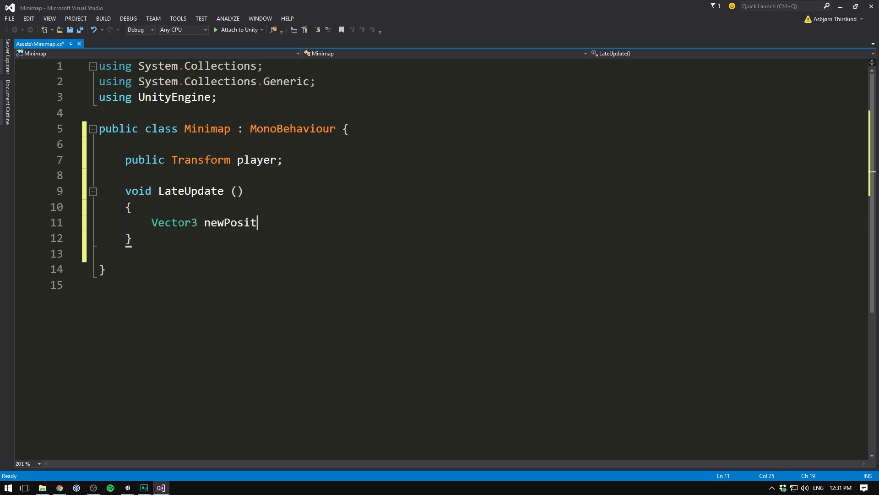
text(ion = player.position;)
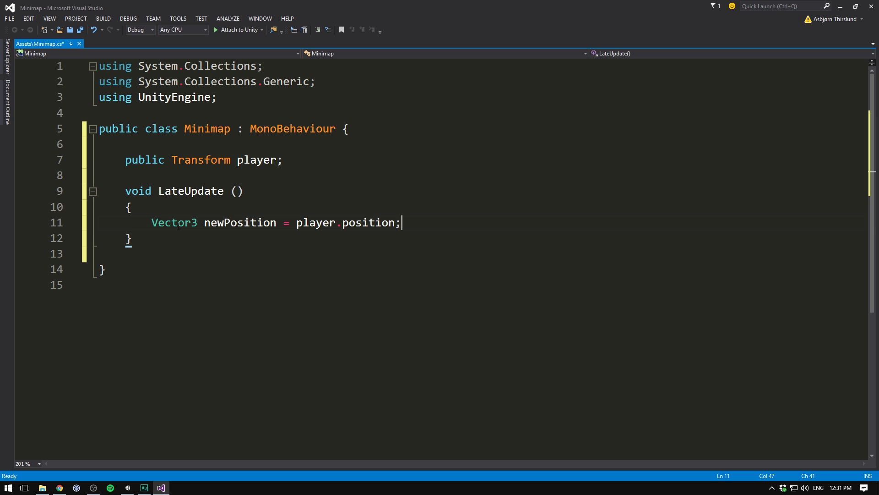
key(Return)
text(newPosition.y = t)
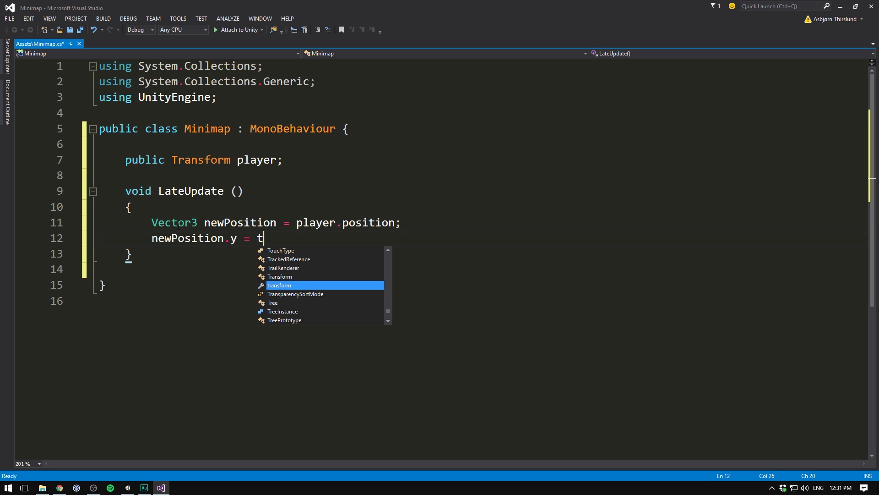
text(ransform.position.y;)
key(Return)
text(transform.position )
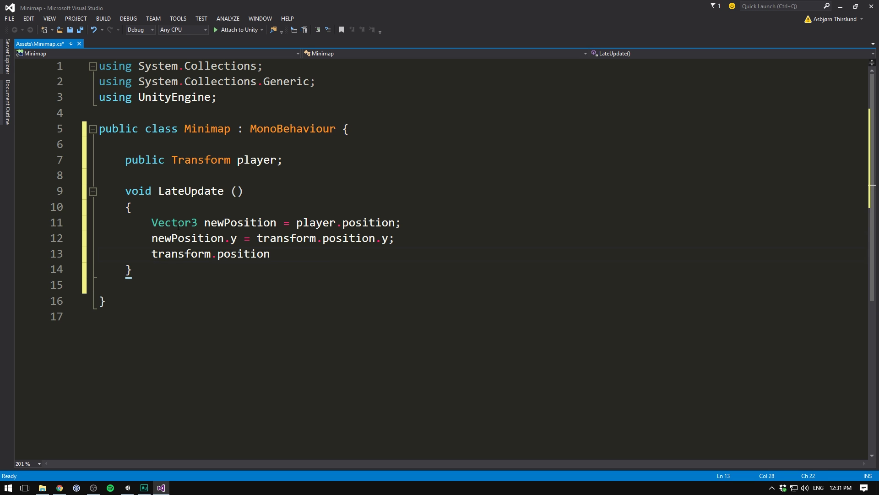
text(= newPosition;)
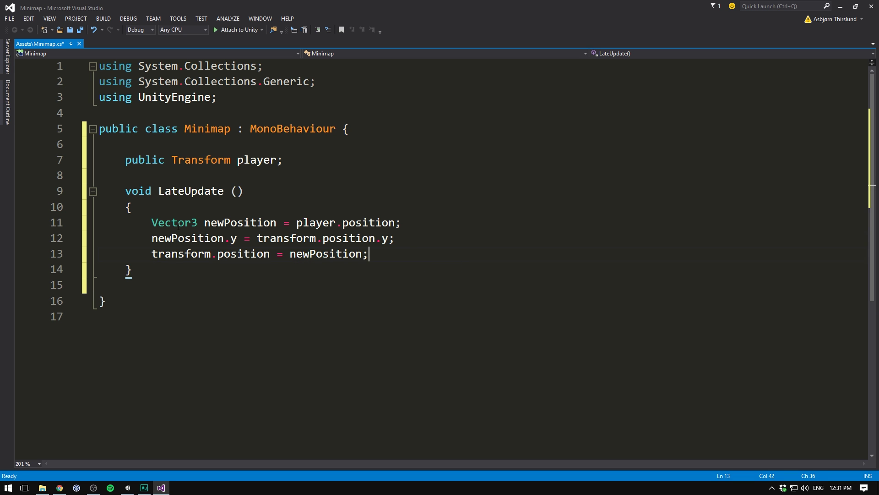
Save the script, assign Player to the Minimap component's Player field, and start Play.
key(ctrl+s)
key(alt+Tab)
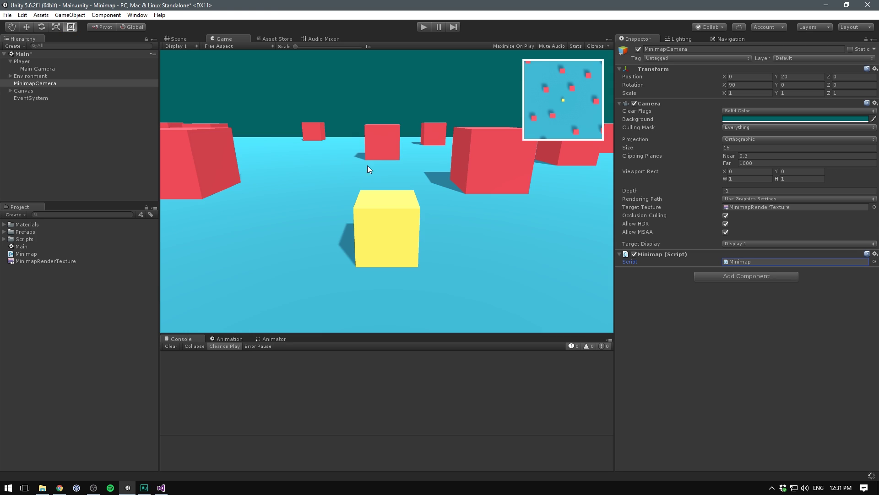
drag(68, 62, 727, 261)
click(424, 26)
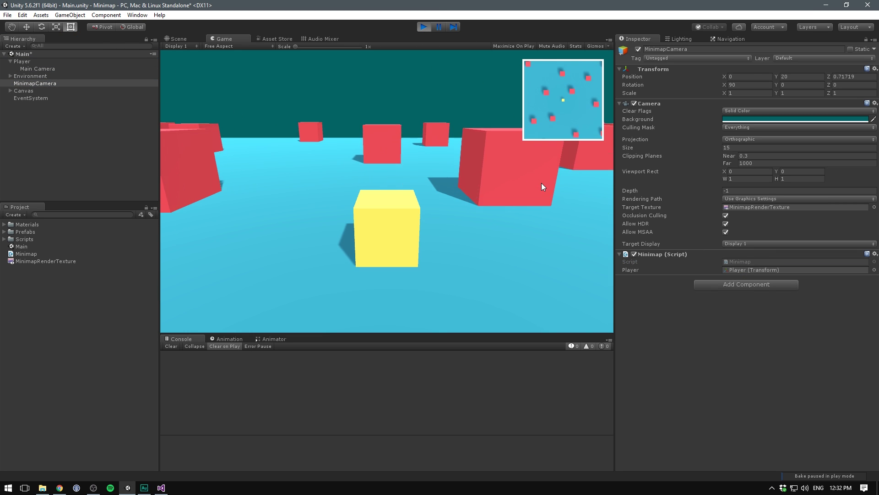
Drive the player forward and steer left and right to watch the minimap follow.
key(w)
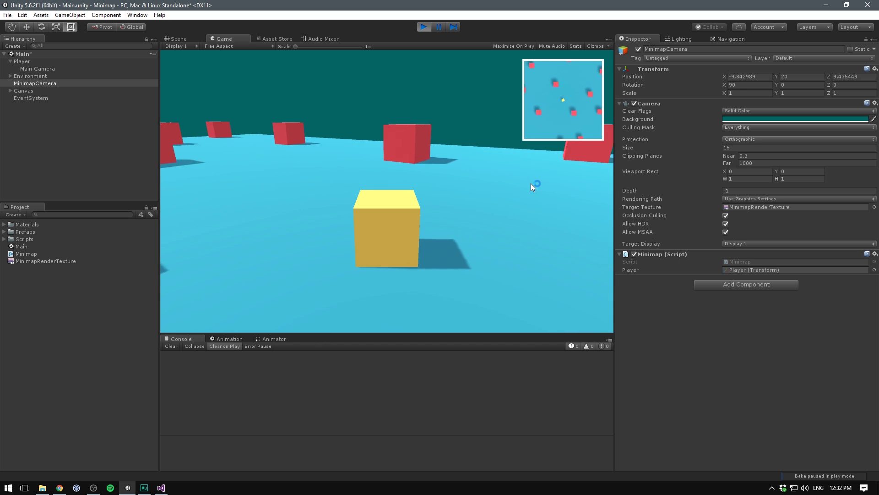
key(a)
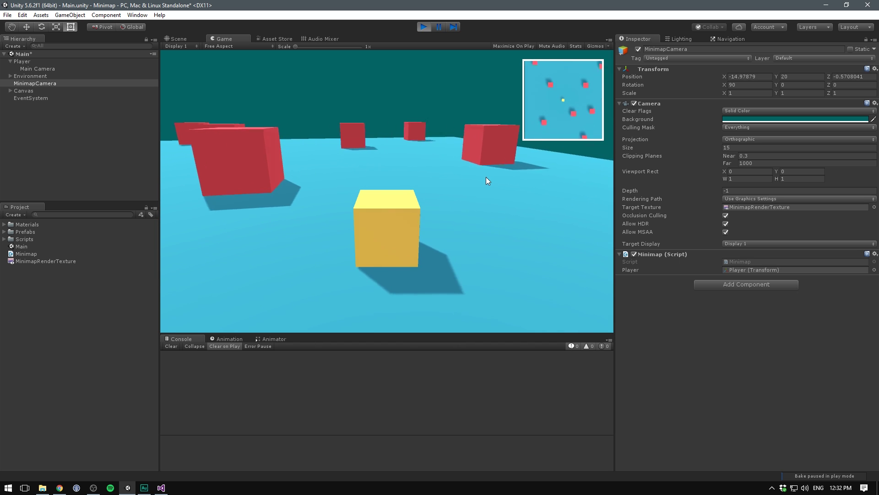
key(a)
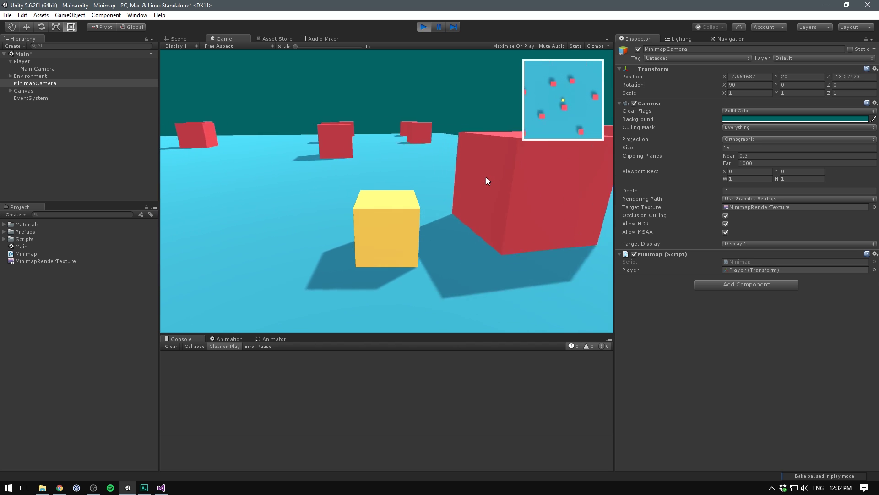
key(d)
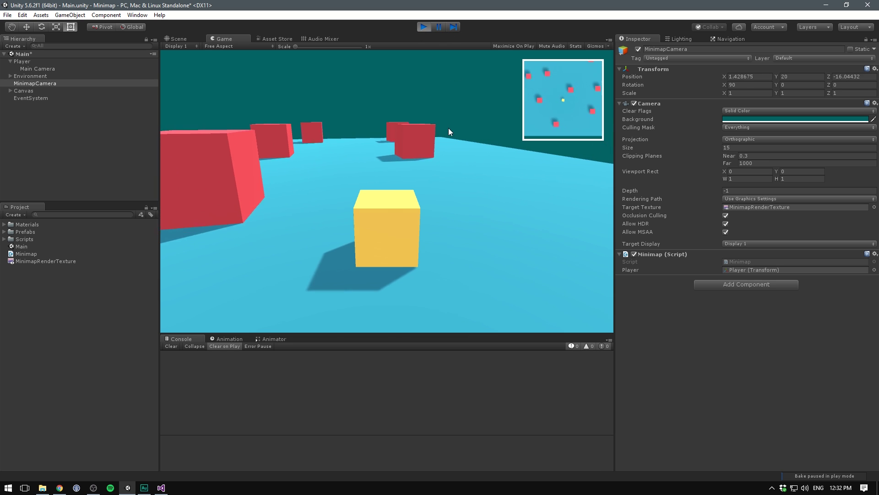
key(d)
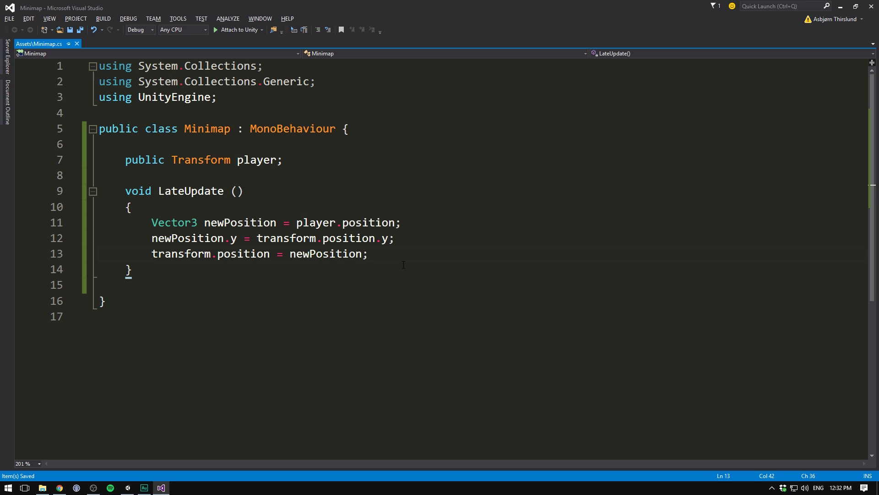
Add transform.rotation = Quaternion.Euler(90f, player.eulerAngles.y, 0f); to LateUpdate.
key(Return)
key(Return)
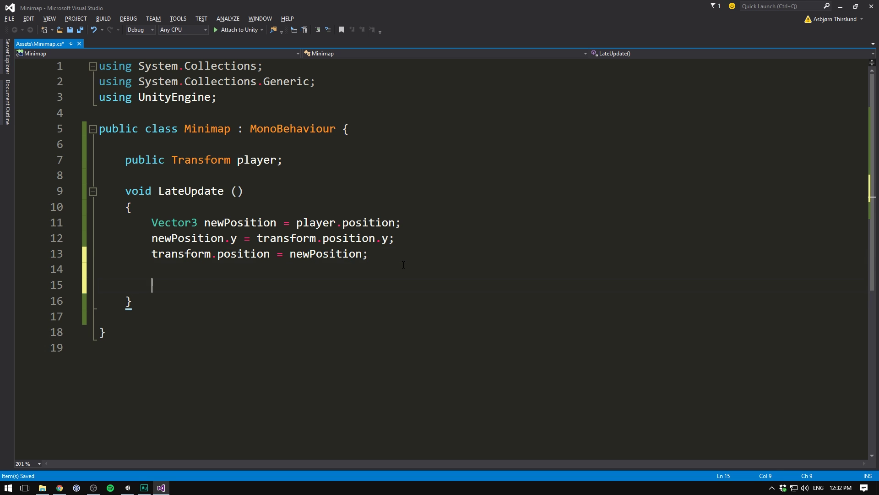
text(transform.rotation)
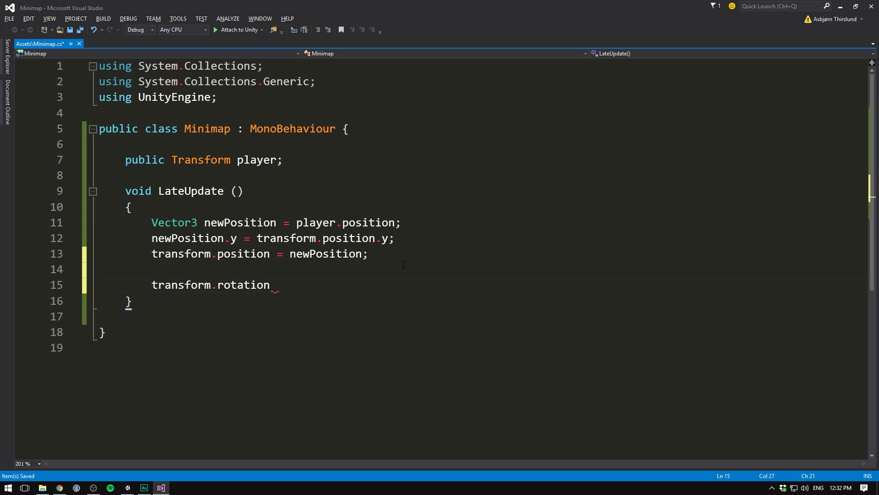
text( = Quaternion.Eu)
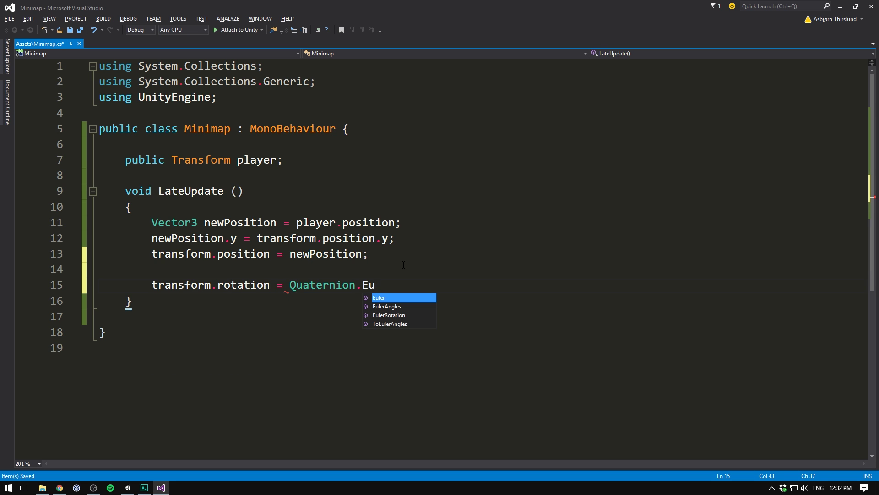
key(Tab)
text((90f, )
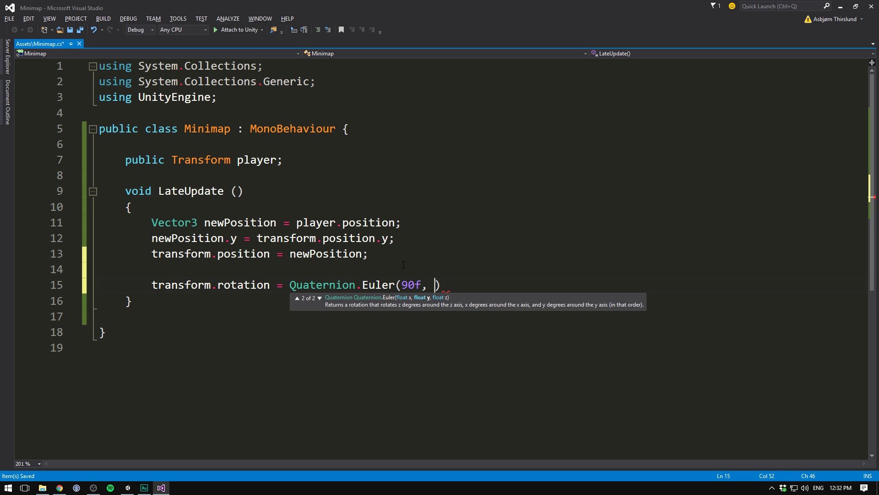
text(player.eu)
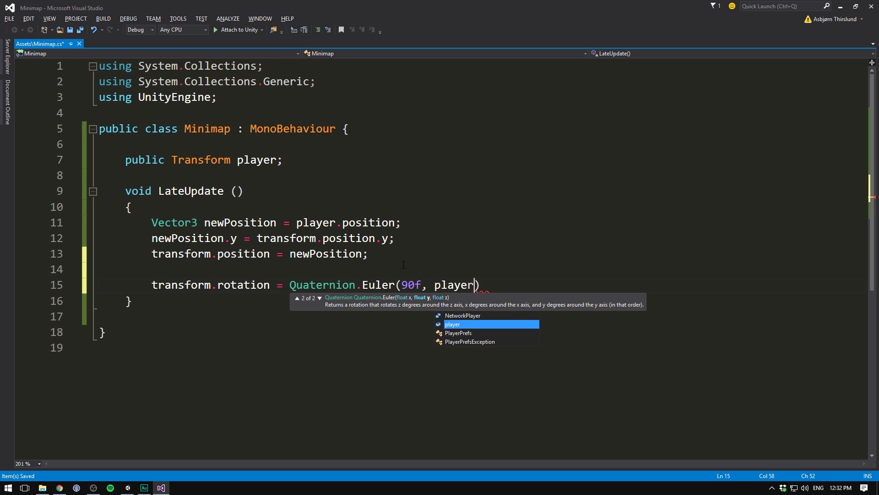
key(Tab)
text(.y, 0f);)
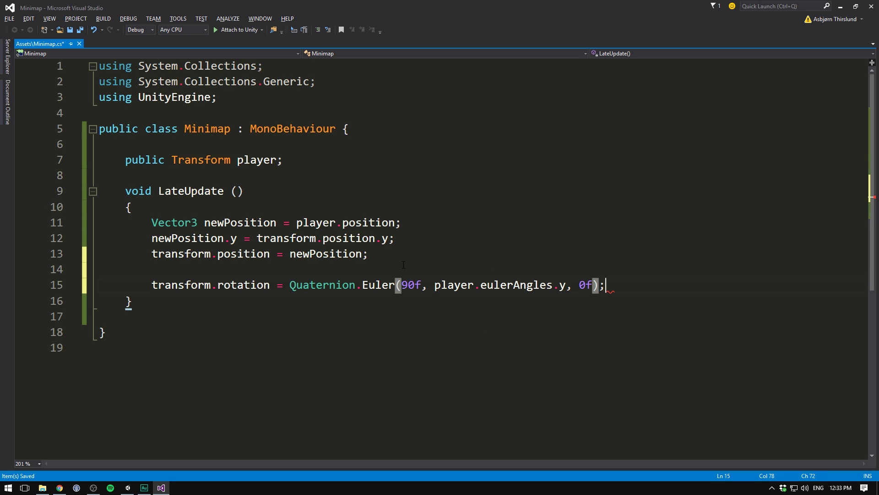
Save the rotation code, then walk and turn the player in Play mode to confirm the minimap rotates.
key(ctrl+s)
key(alt+Tab)
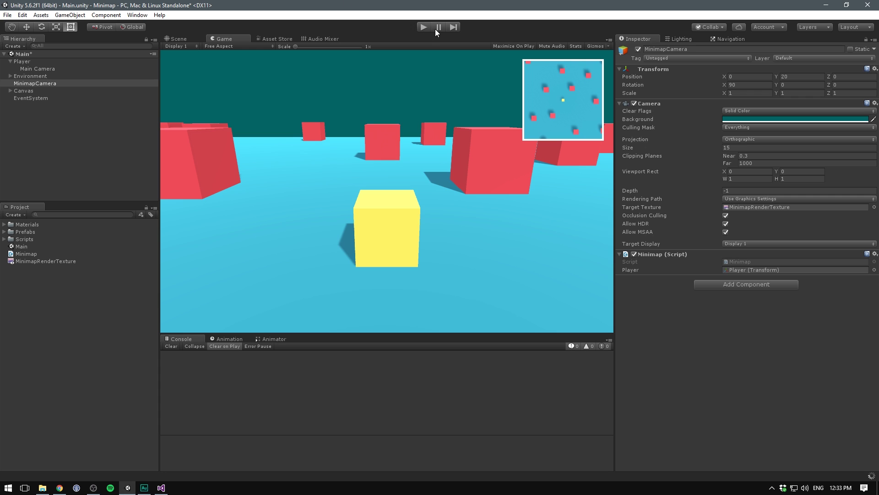
key(ctrl+p)
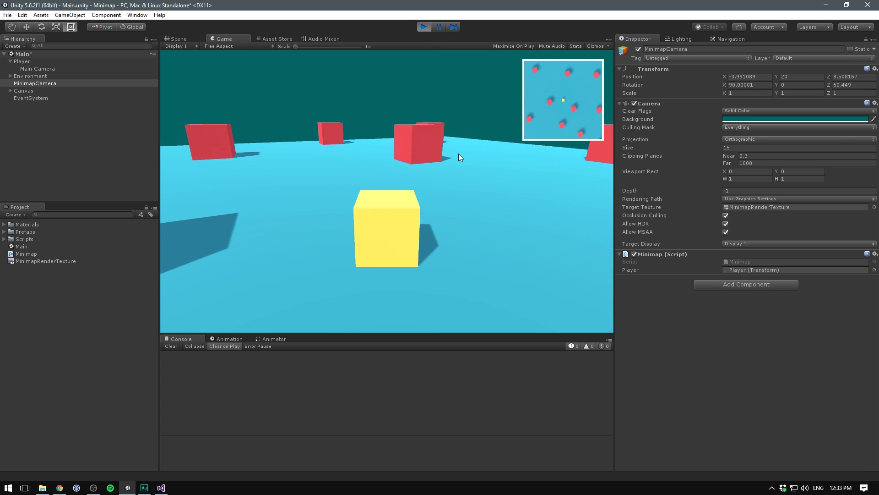
key(w)
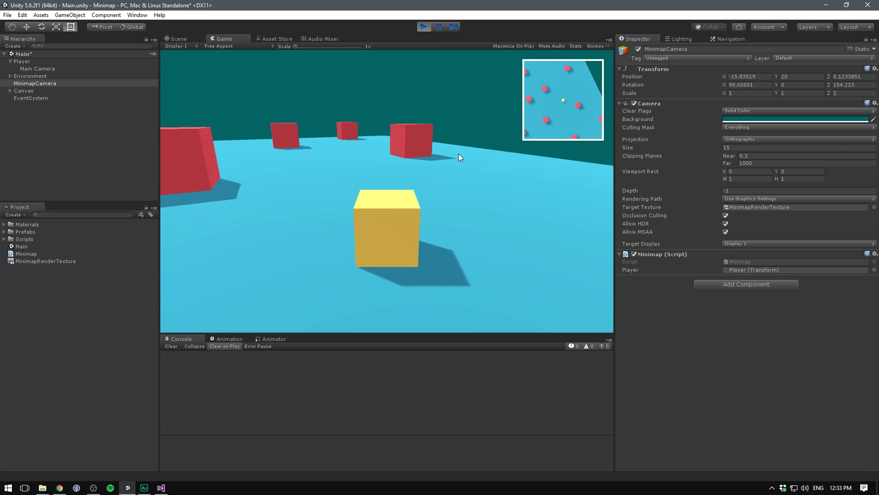
key(a)
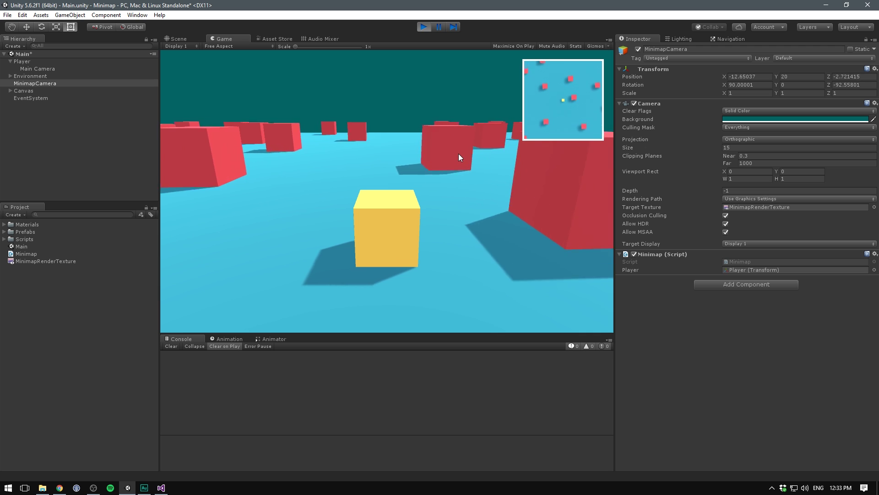
key(a)
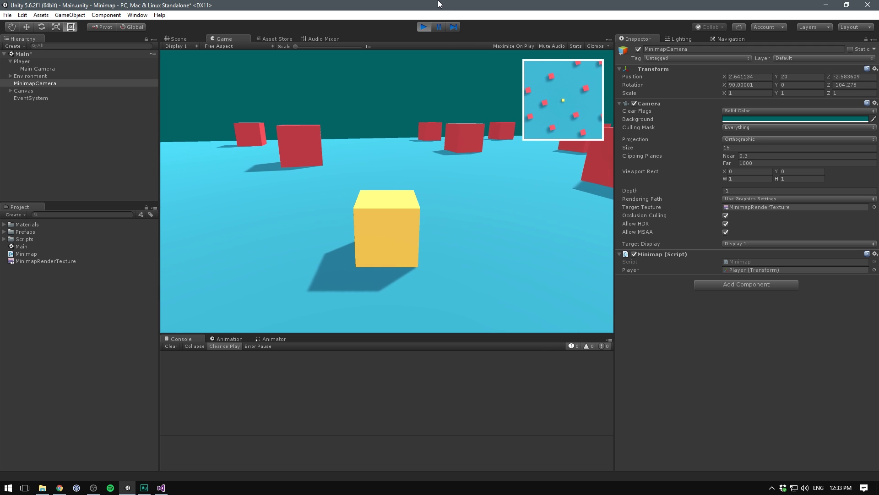
click(422, 28)
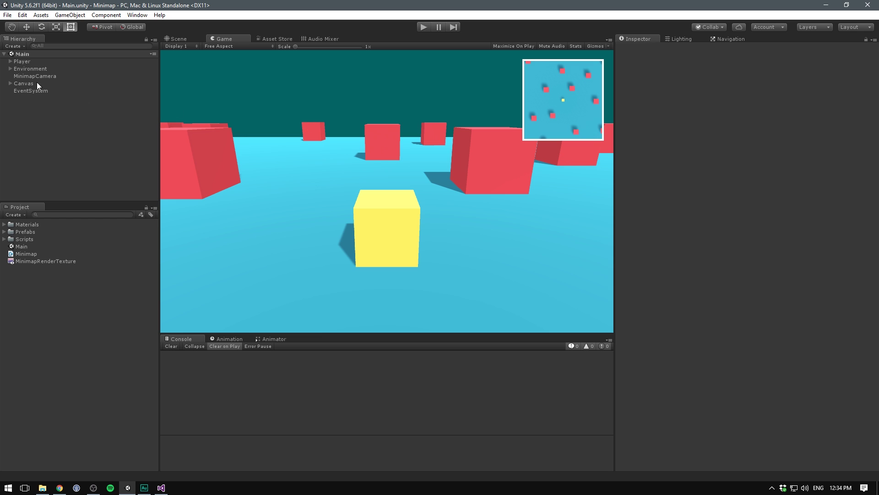
Select MinimapCamera, preview a zoomed-in camera Size, then restore it to 15.
click(37, 76)
drag(679, 154, 611, 131)
key(Escape)
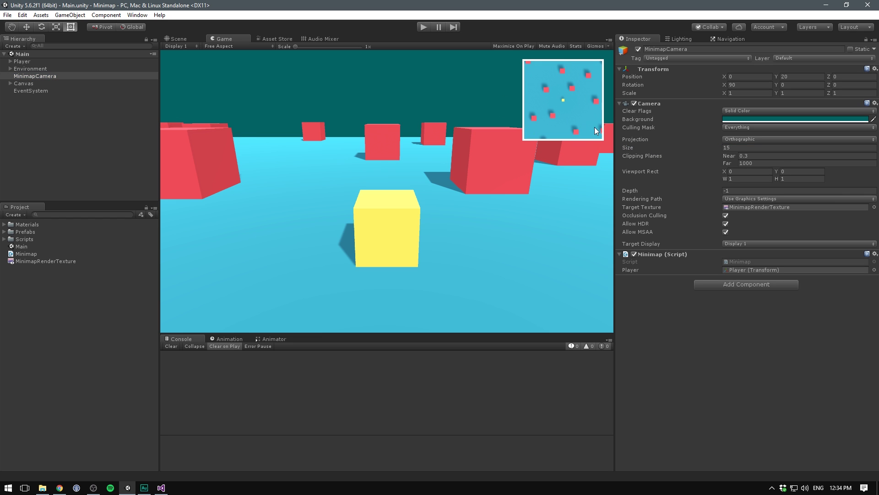